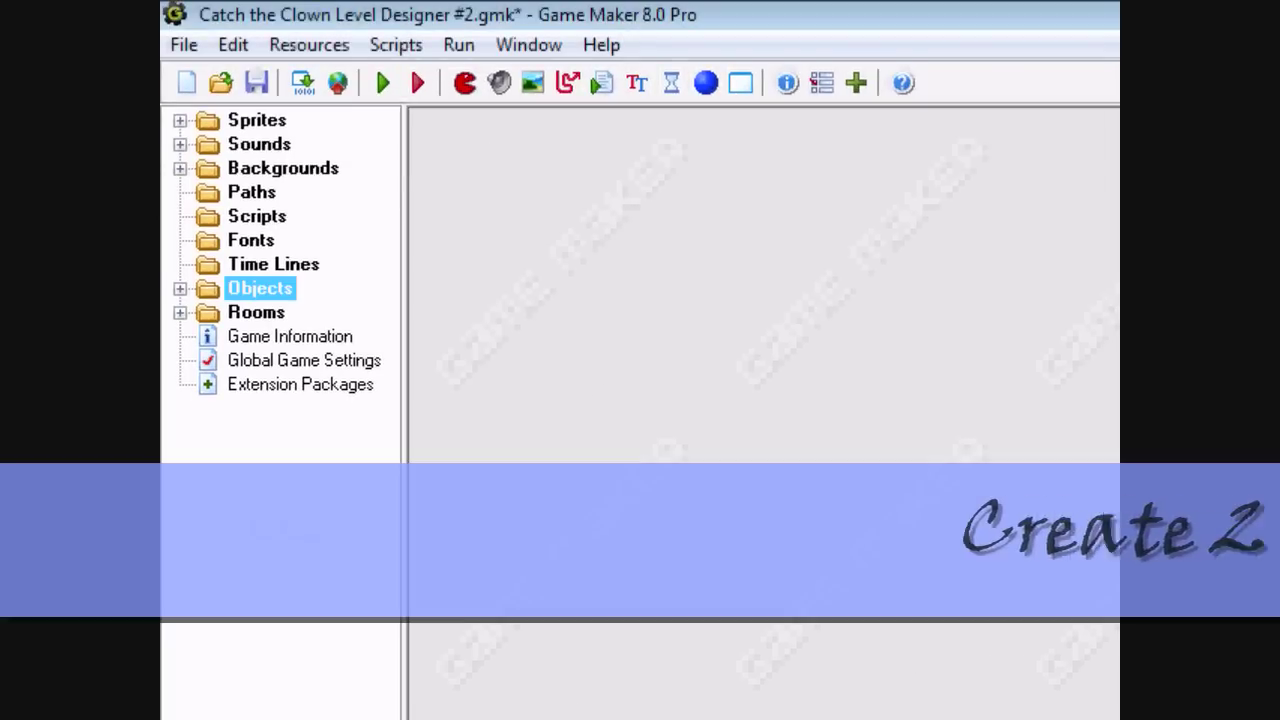
Create a new sprite resource and name it spr_monster3.
double_click(257, 124)
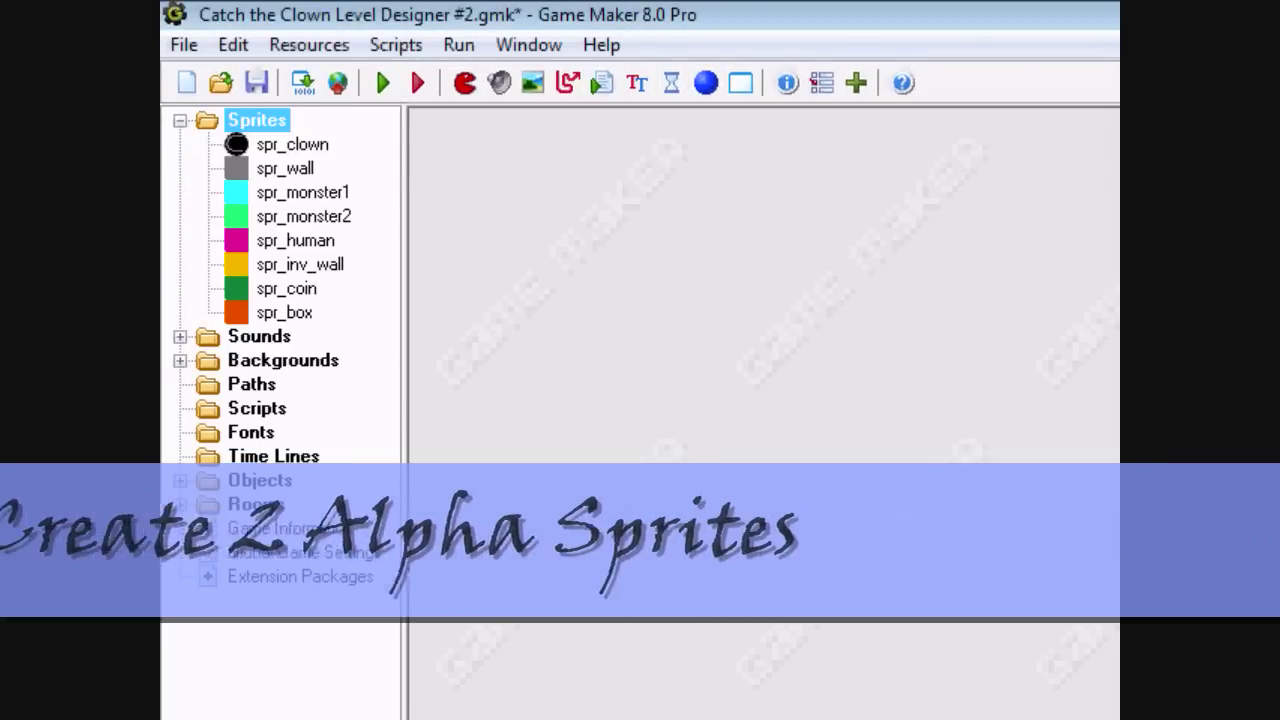
right_click(257, 129)
left_click(344, 148)
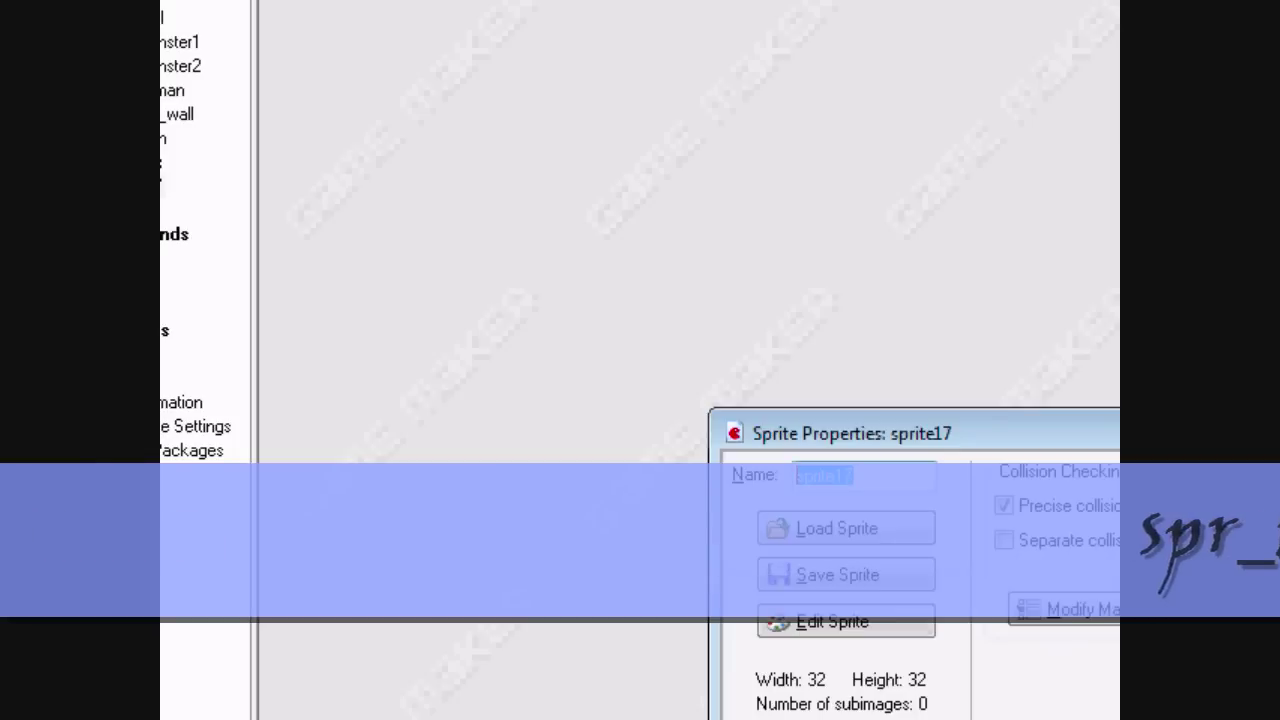
type("spr_monst")
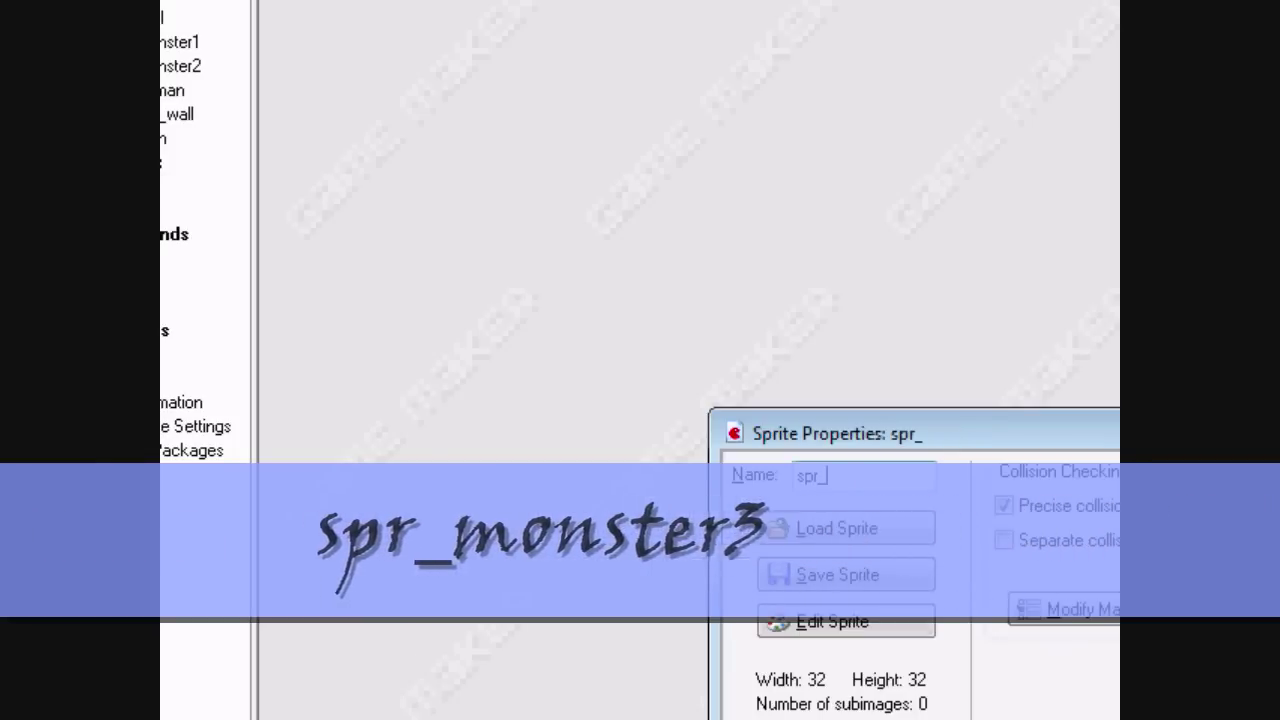
type("er3")
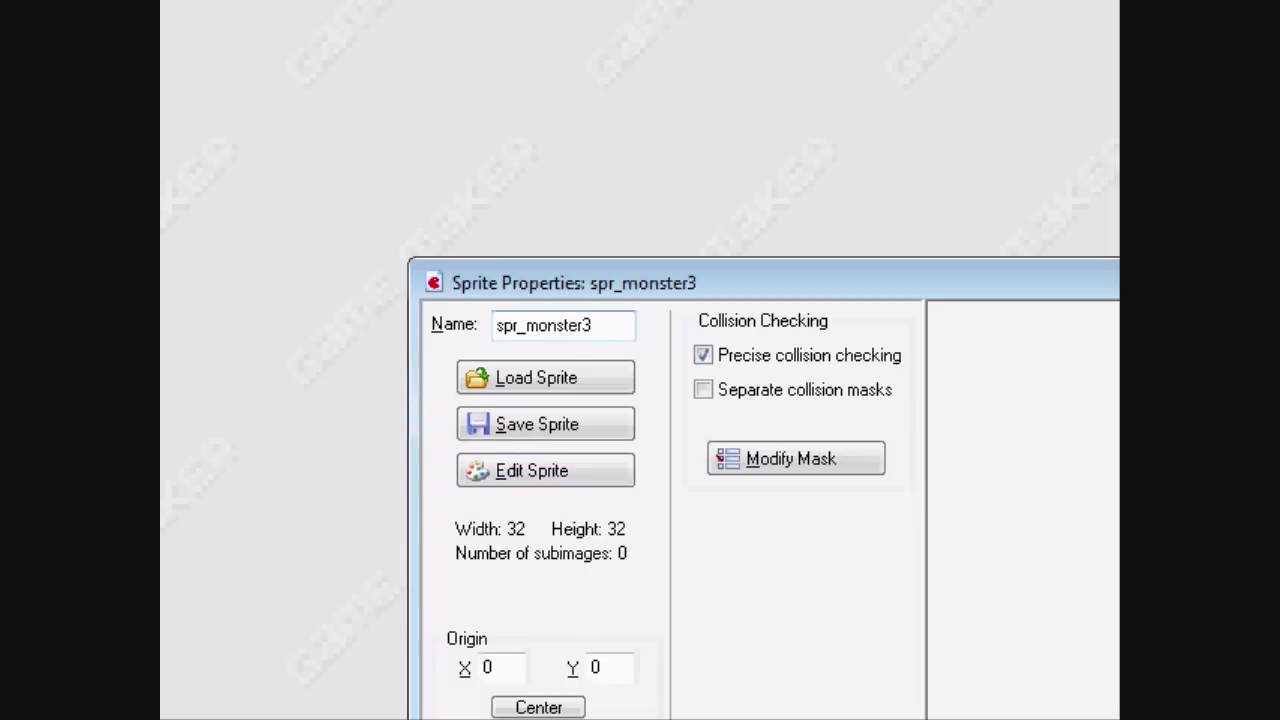
Edit the spr_monster3 sprite and fill its image with solid medium-dark blue.
left_click(545, 470)
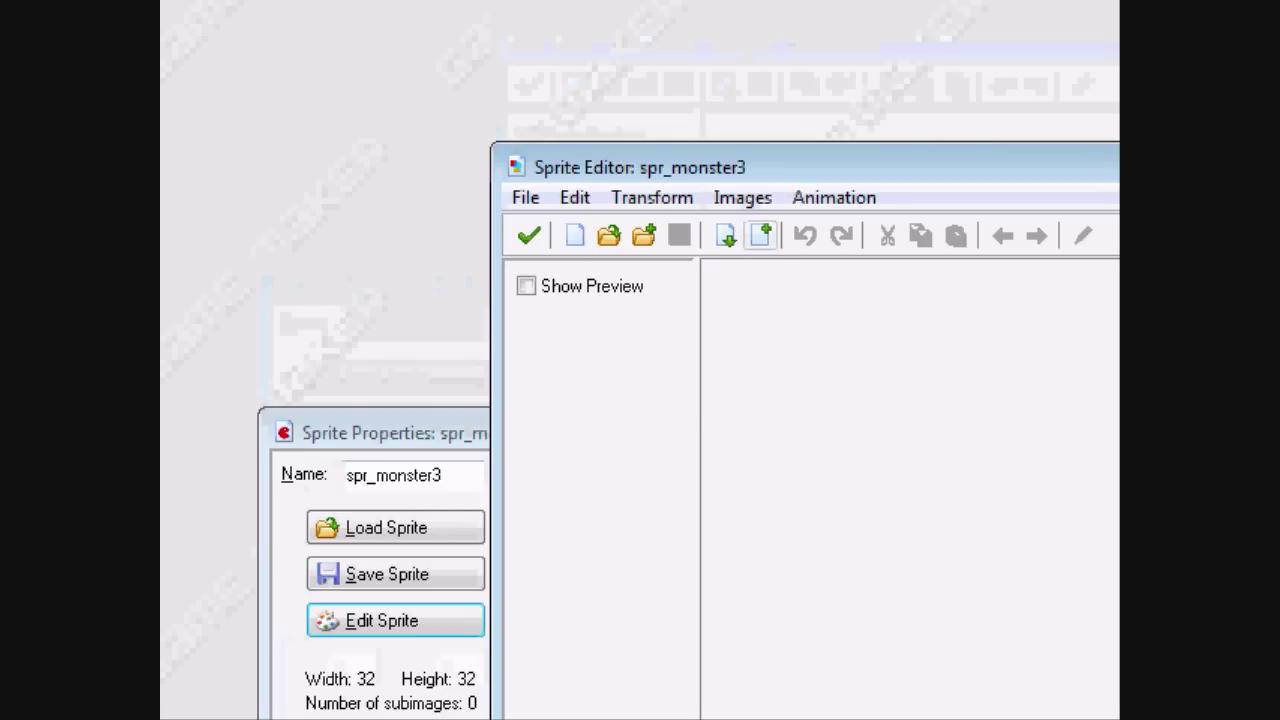
double_click(760, 289)
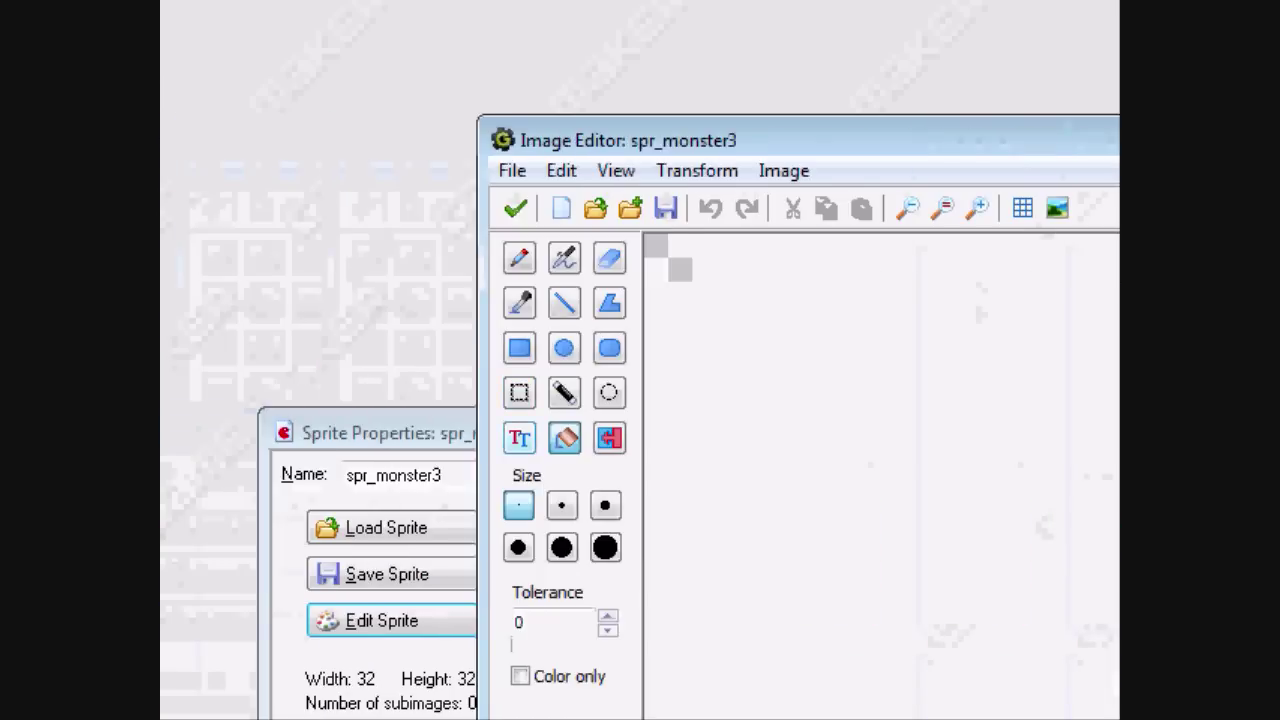
left_click(668, 257)
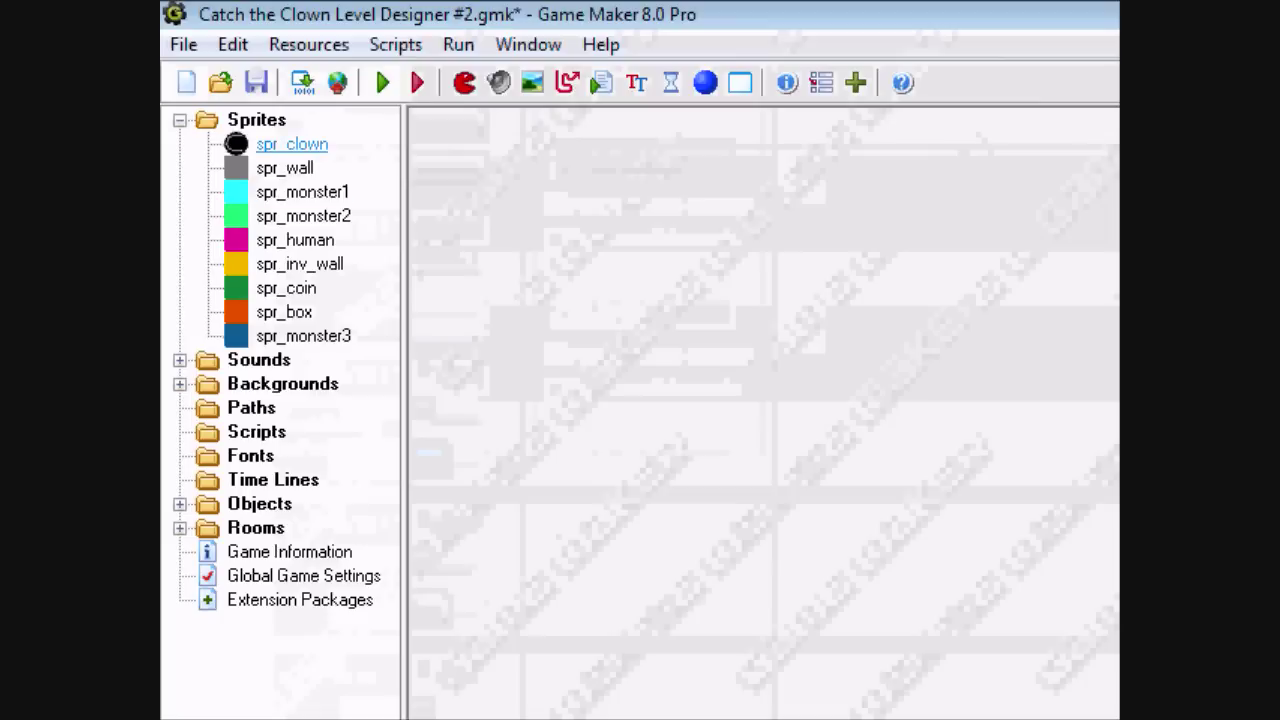
Create another sprite resource and name it spr_portal.
right_click(256, 119)
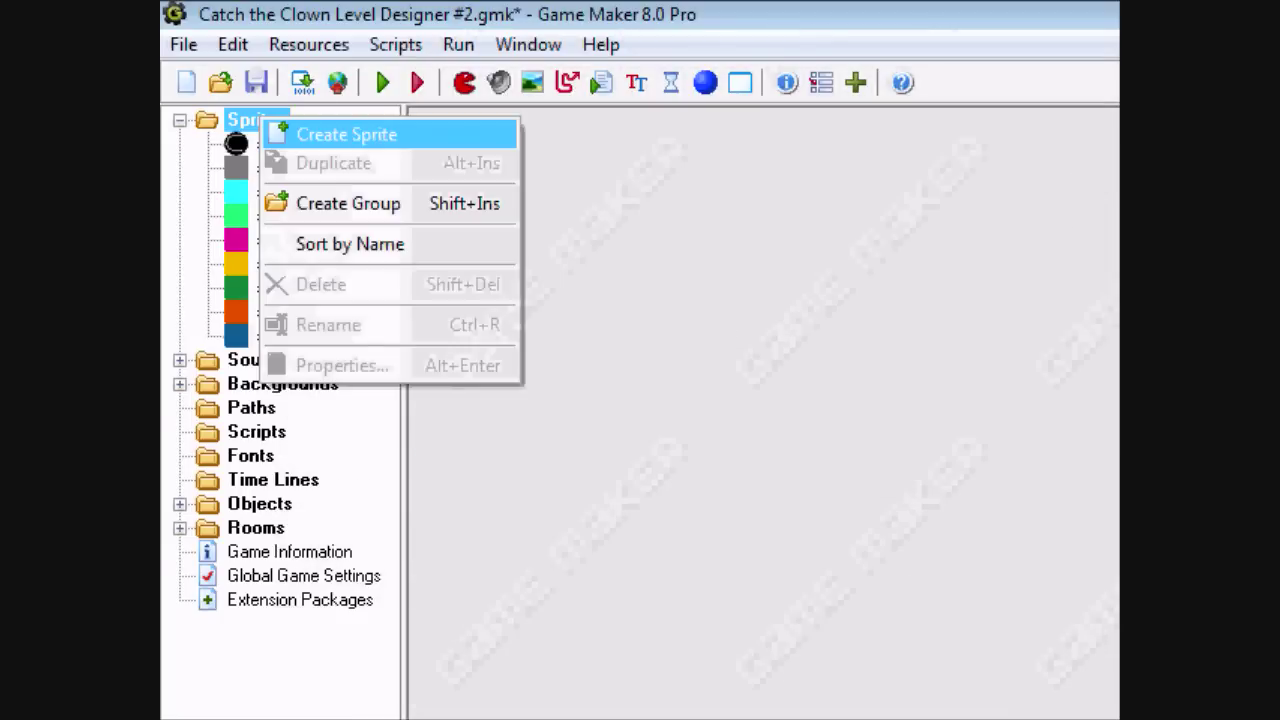
left_click(343, 131)
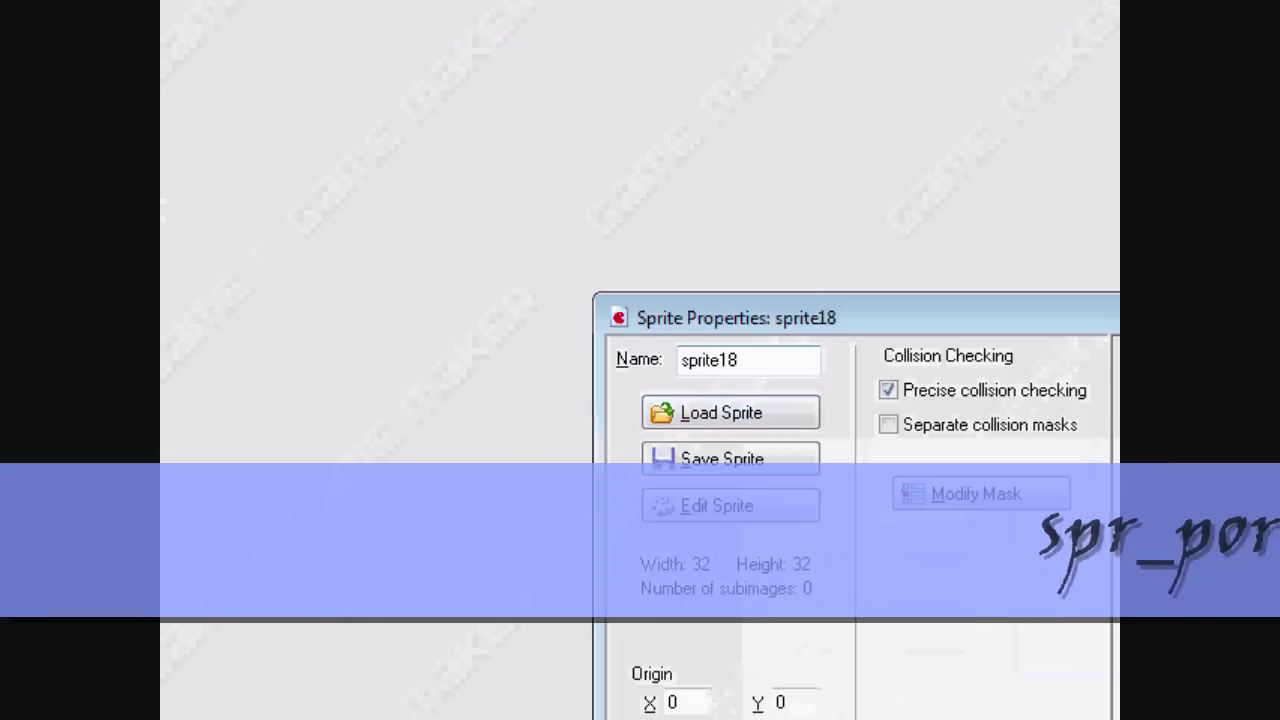
type("s")
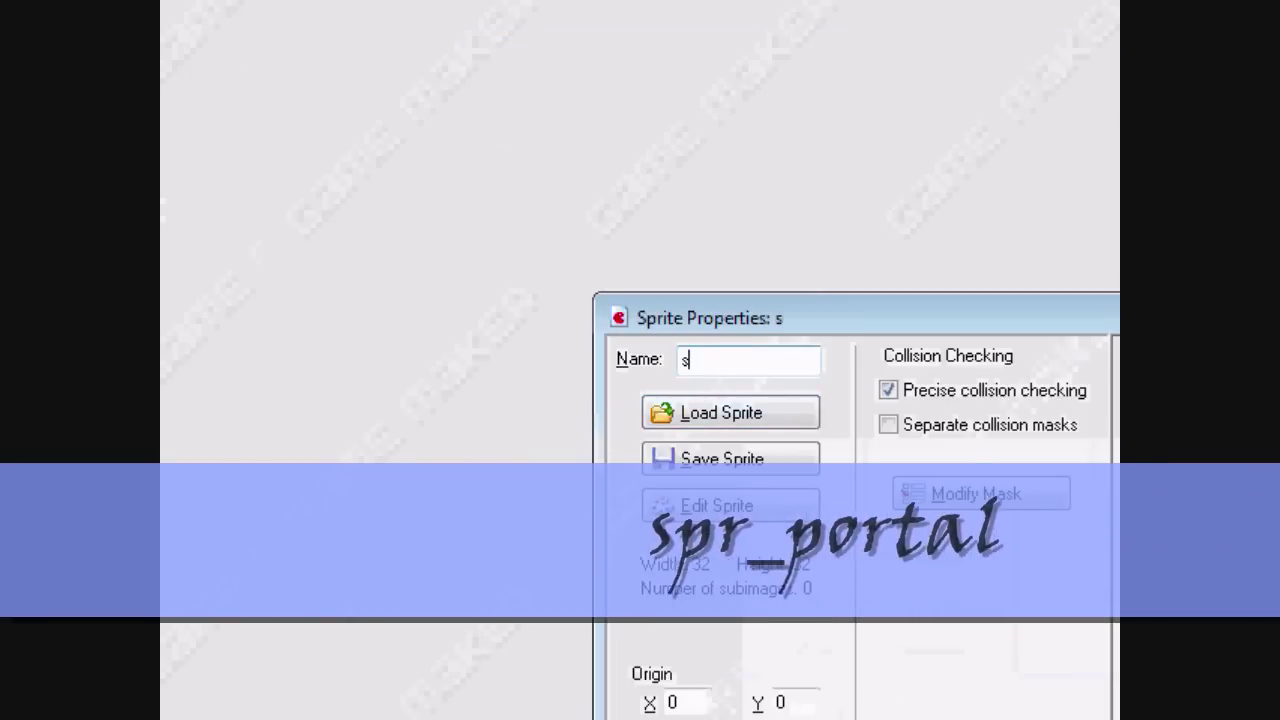
type("pr_pos")
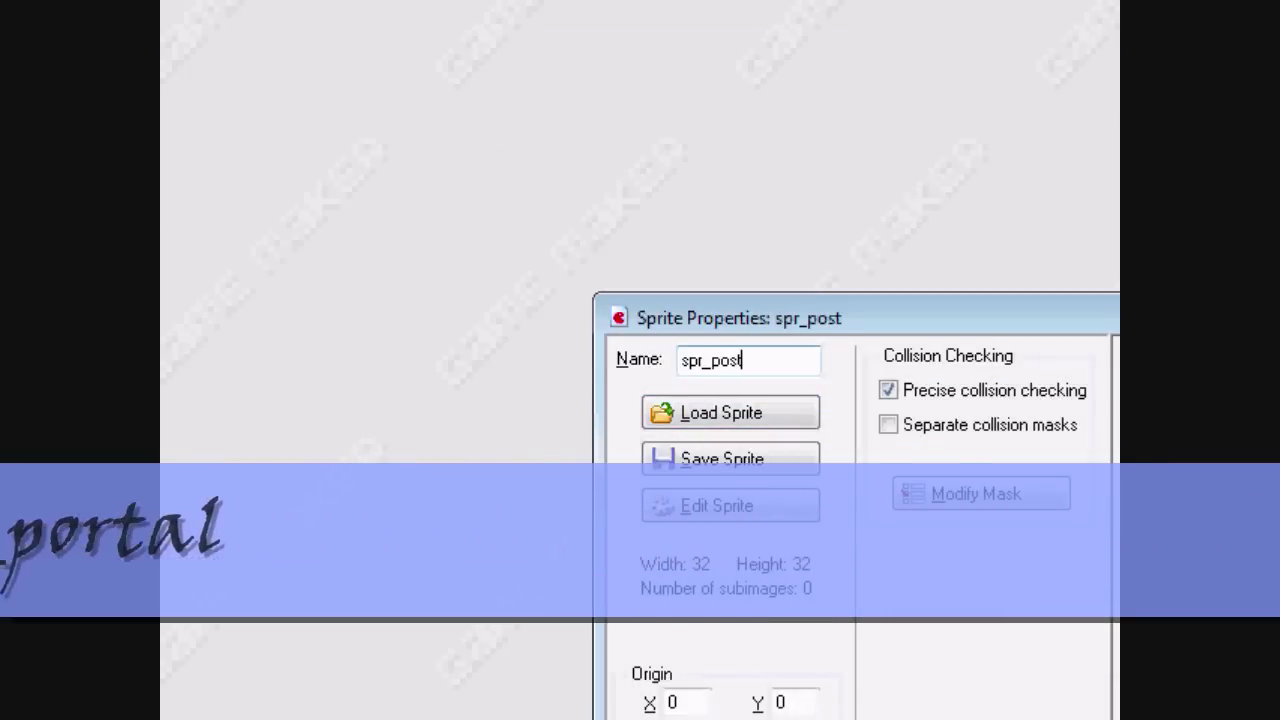
key("BackSpace")
type("rtal")
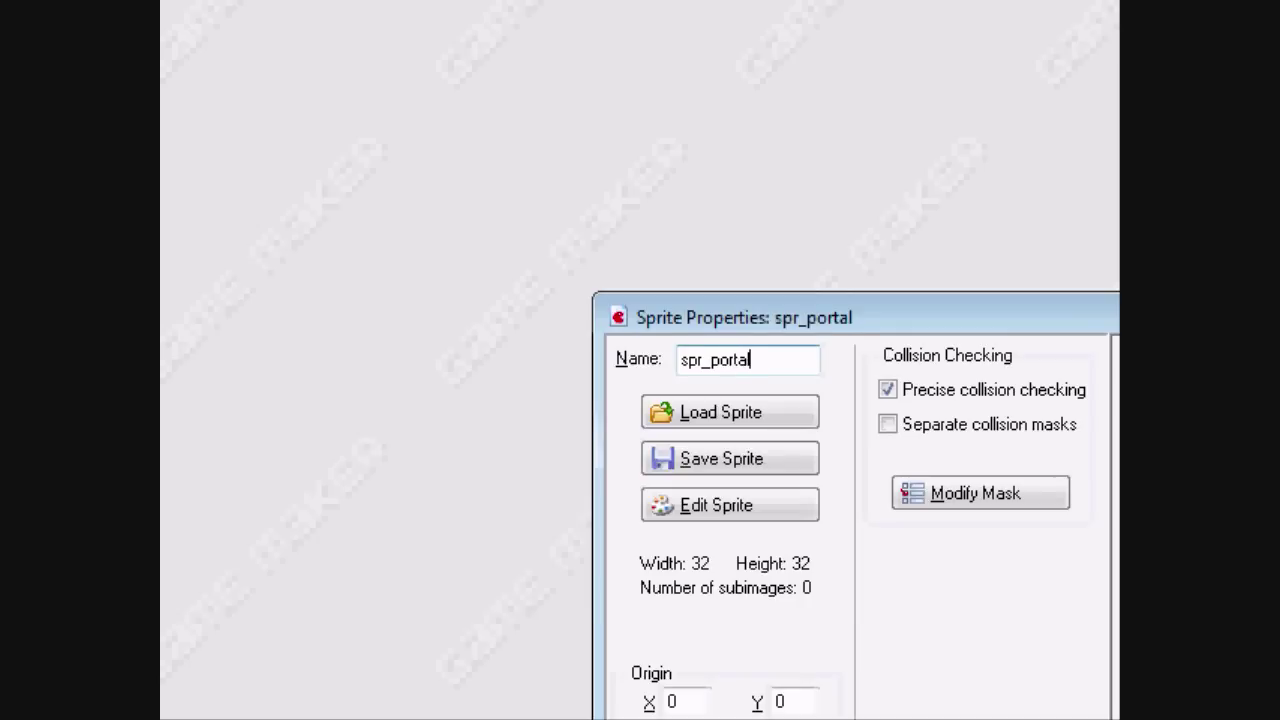
Fill the spr_portal image with dark purple (Red 64, Green 0, Blue 128) and save the sprite.
left_click(716, 505)
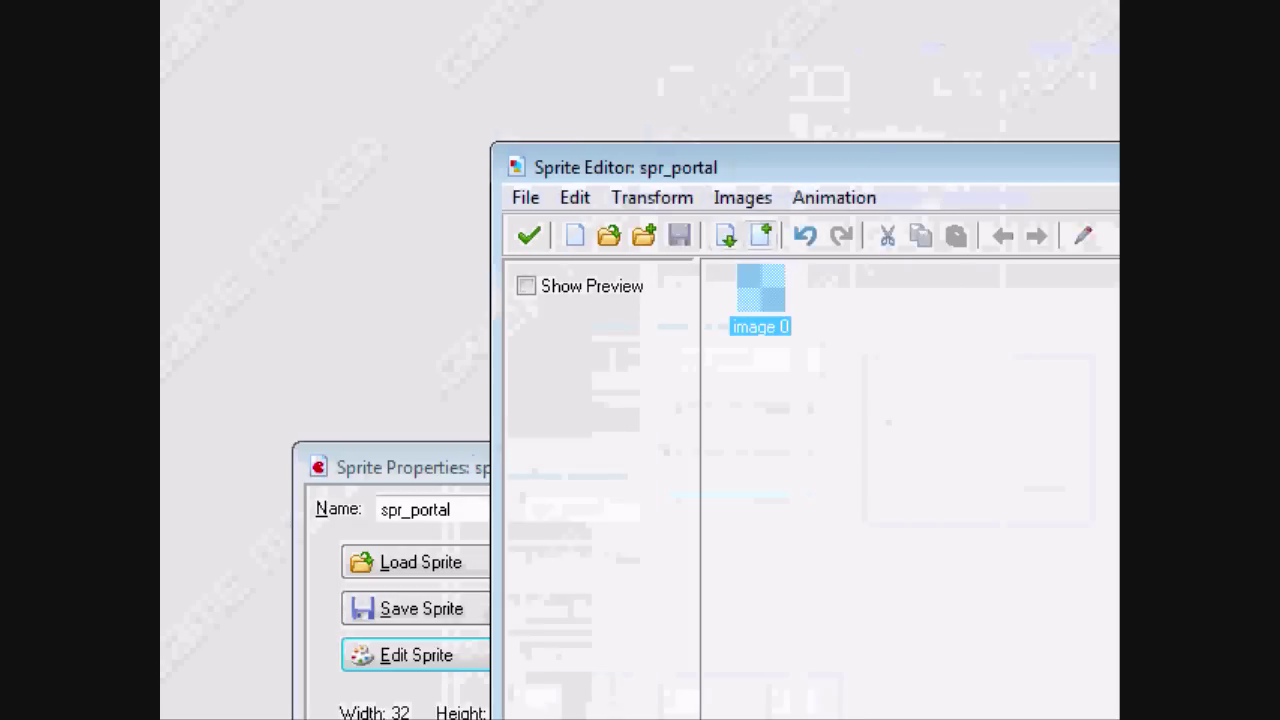
double_click(760, 289)
left_click(802, 304)
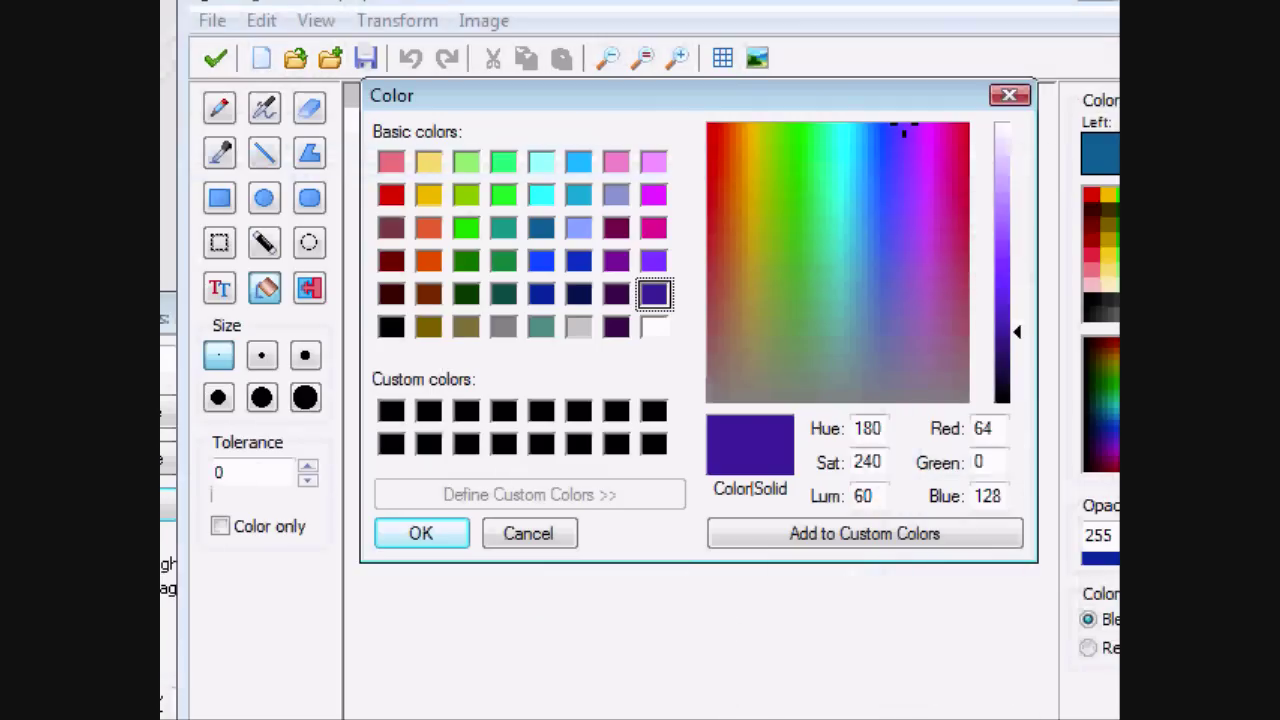
left_click(271, 684)
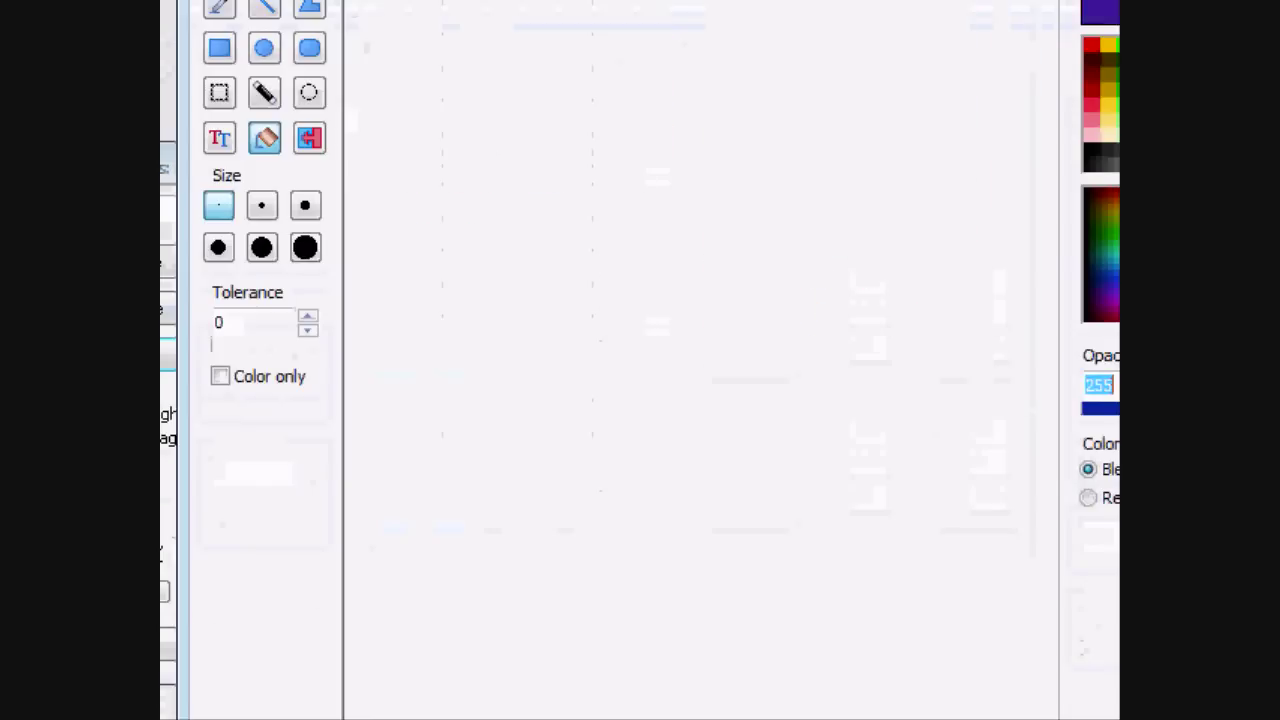
left_click(217, 257)
left_click(515, 208)
left_click(528, 234)
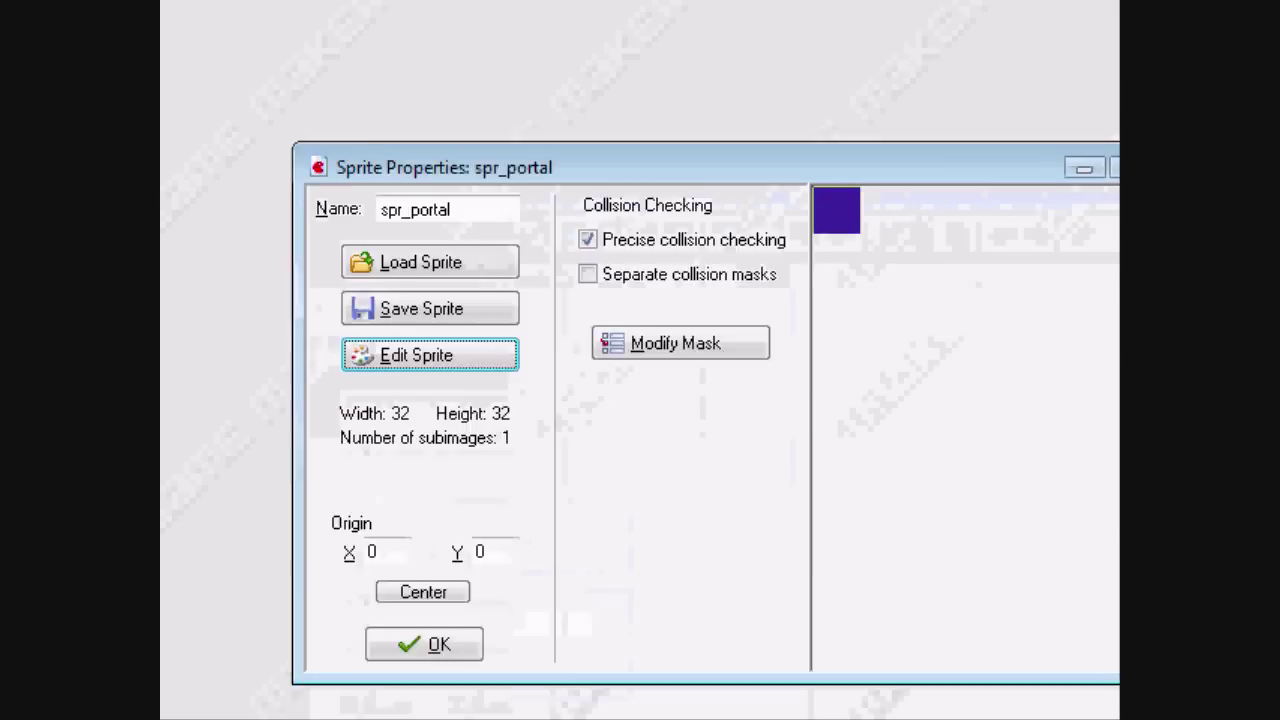
left_click(423, 494)
left_click(180, 120)
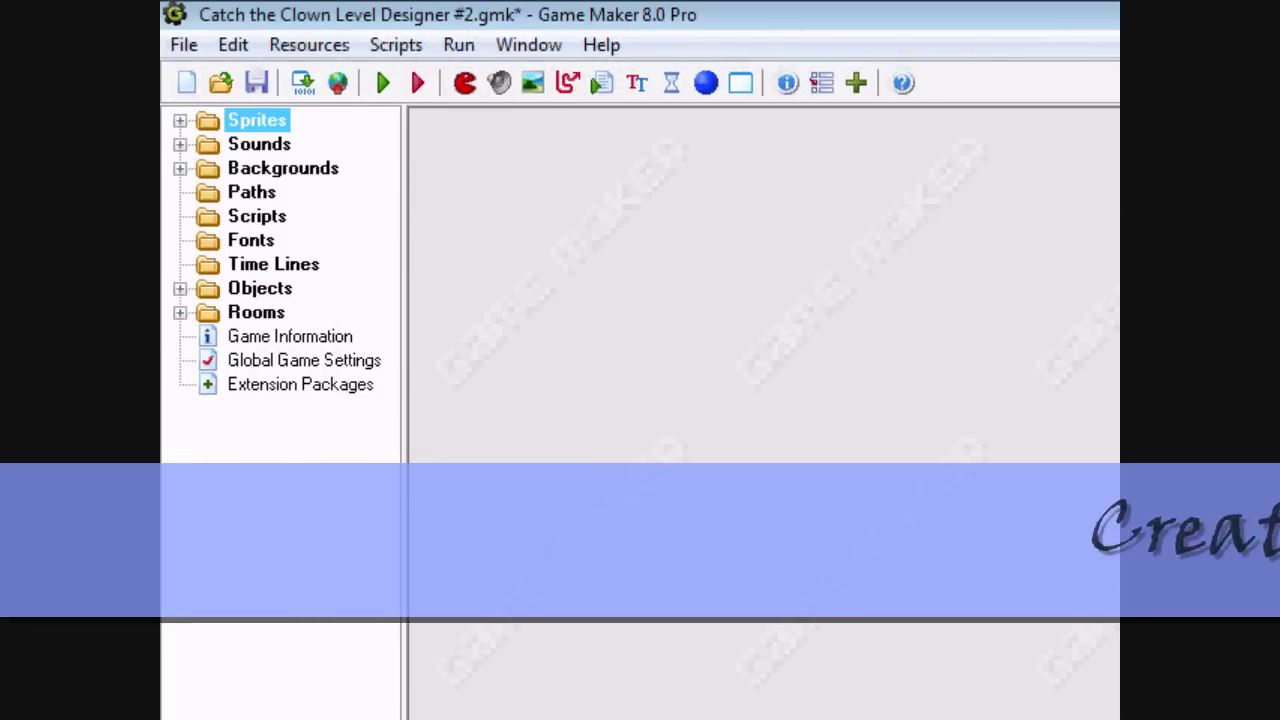
Create a new object and name it obj_monster3.
left_click(180, 288)
right_click(250, 286)
left_click(338, 303)
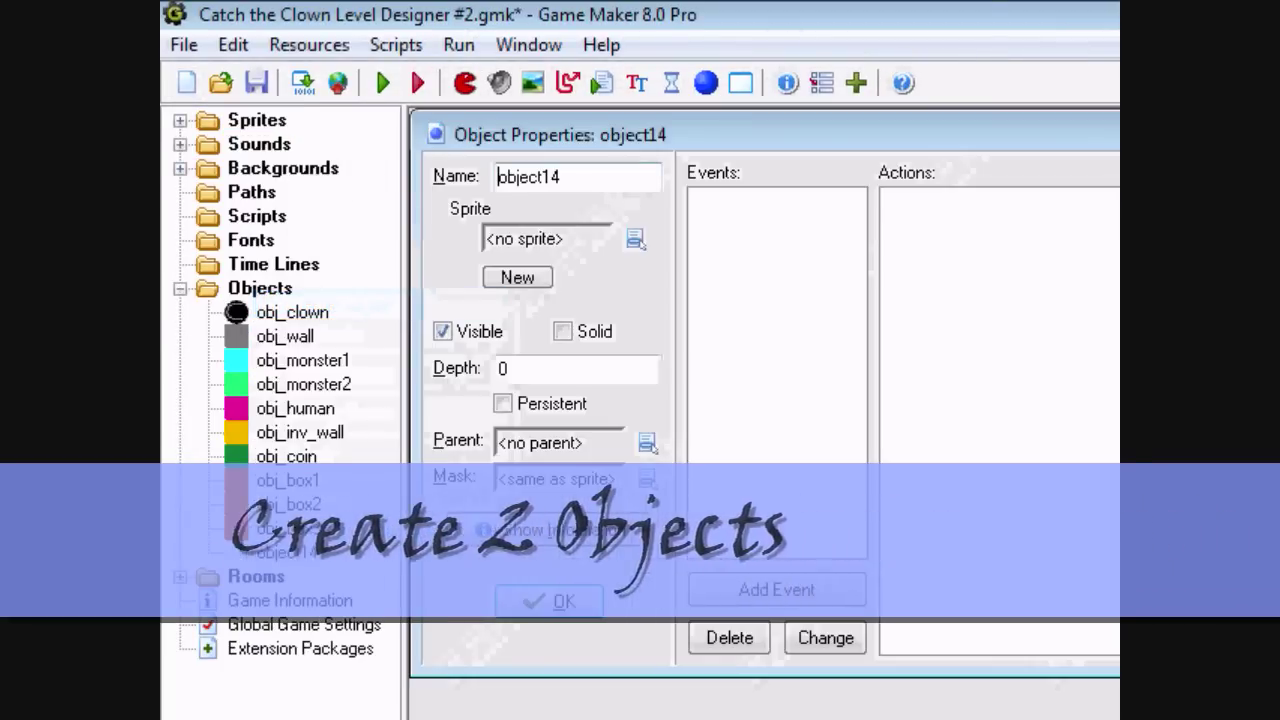
left_click_drag(563, 177, 517, 177)
type("j")
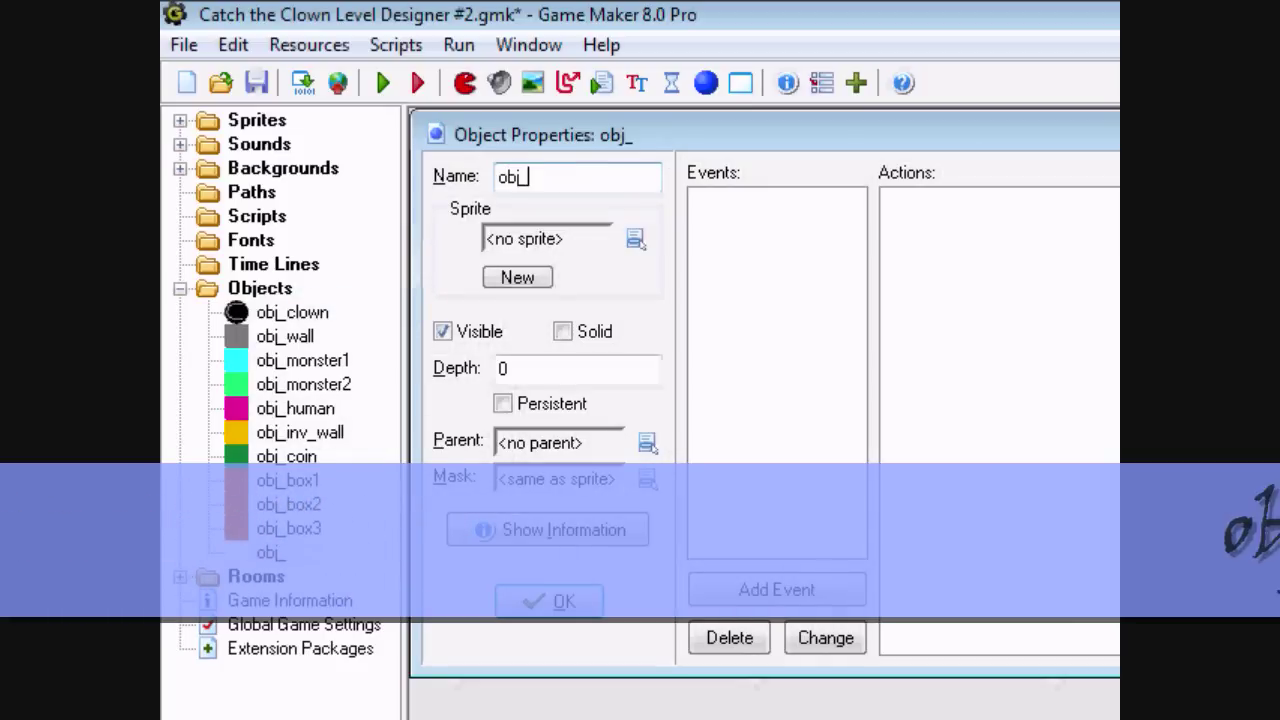
type("_monster3")
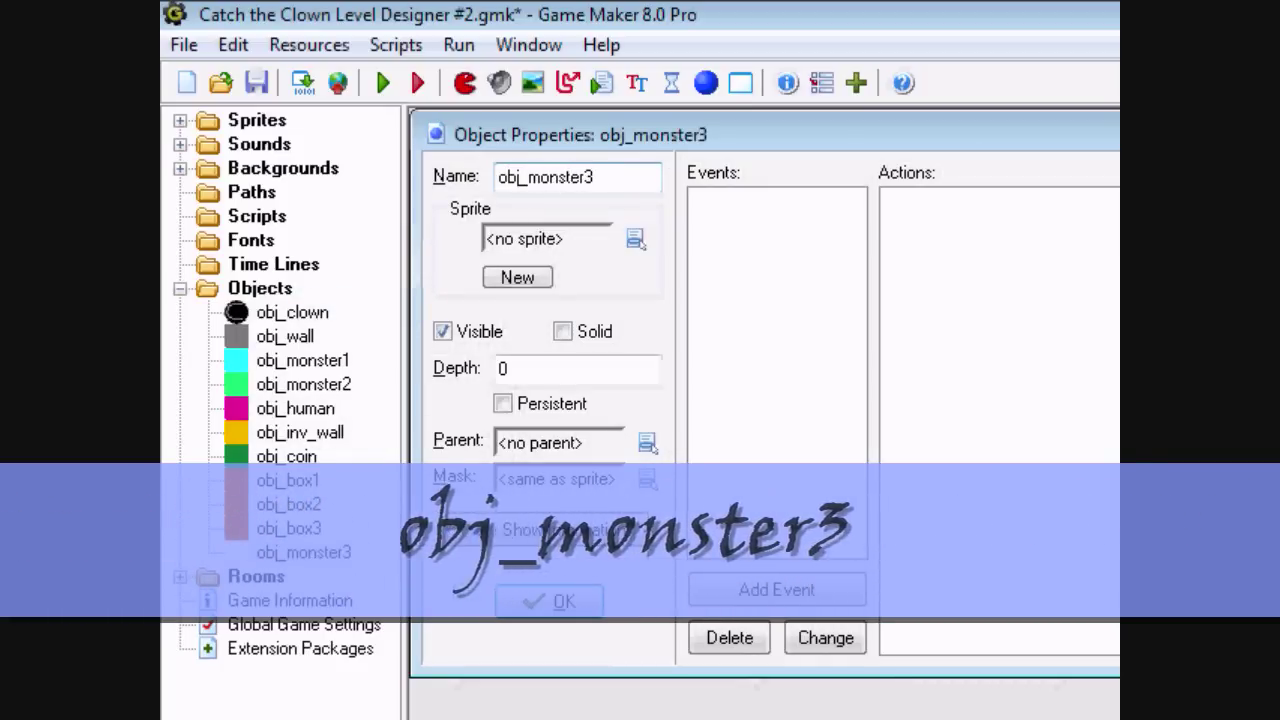
Assign the spr_monster3 sprite to obj_monster3 and confirm the object.
left_click(634, 238)
left_click(757, 506)
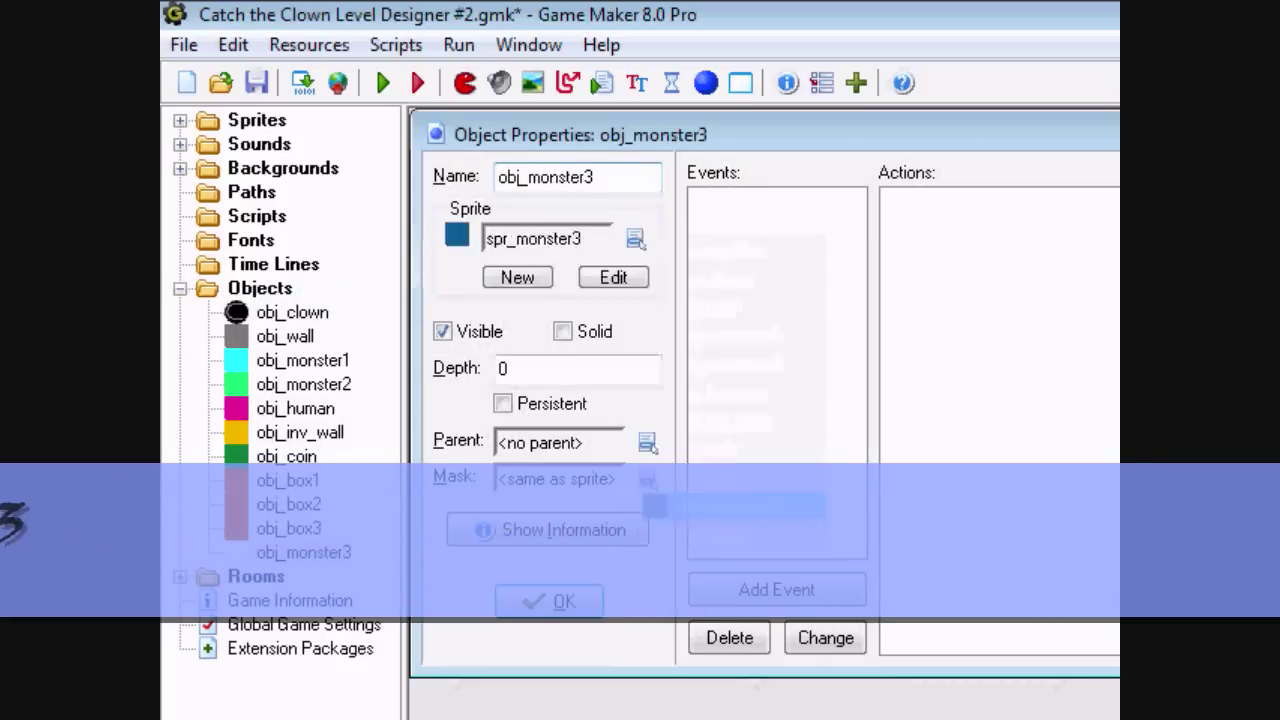
left_click(549, 451)
Create a second object and name it obj_portal.
right_click(240, 137)
left_click(300, 151)
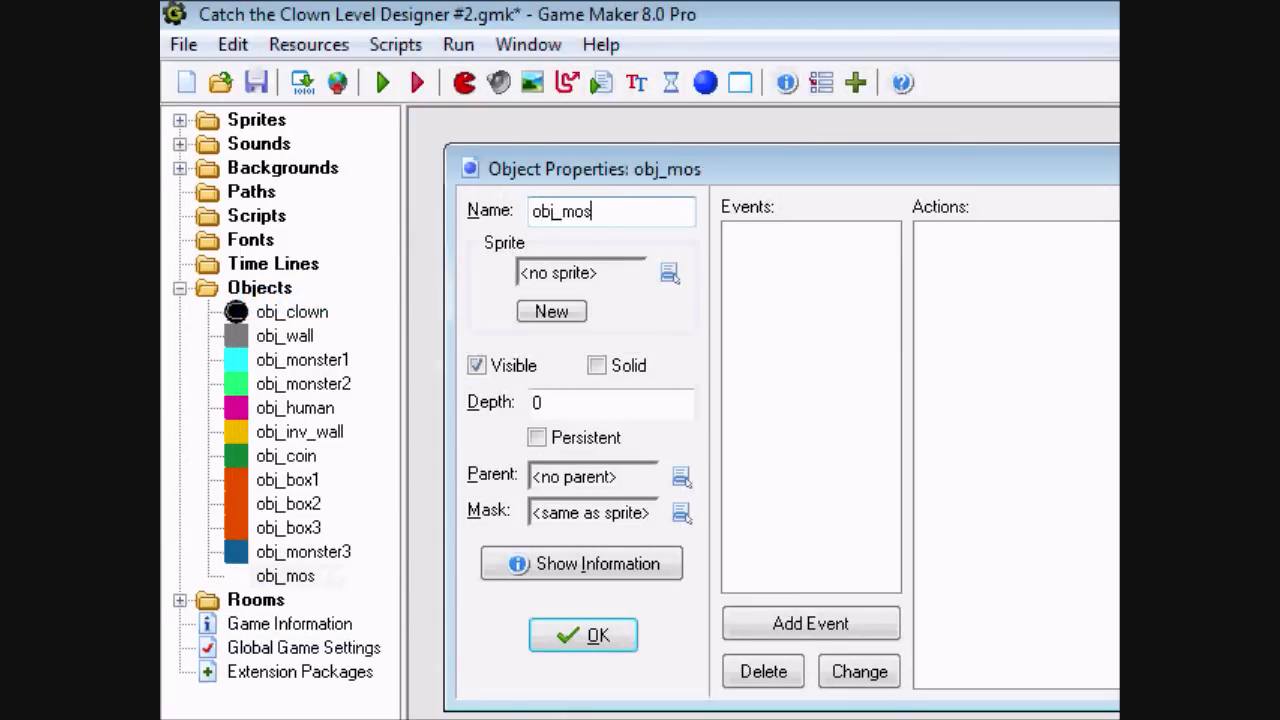
key("BackSpace")
key("BackSpace")
key("BackSpace")
type("portal")
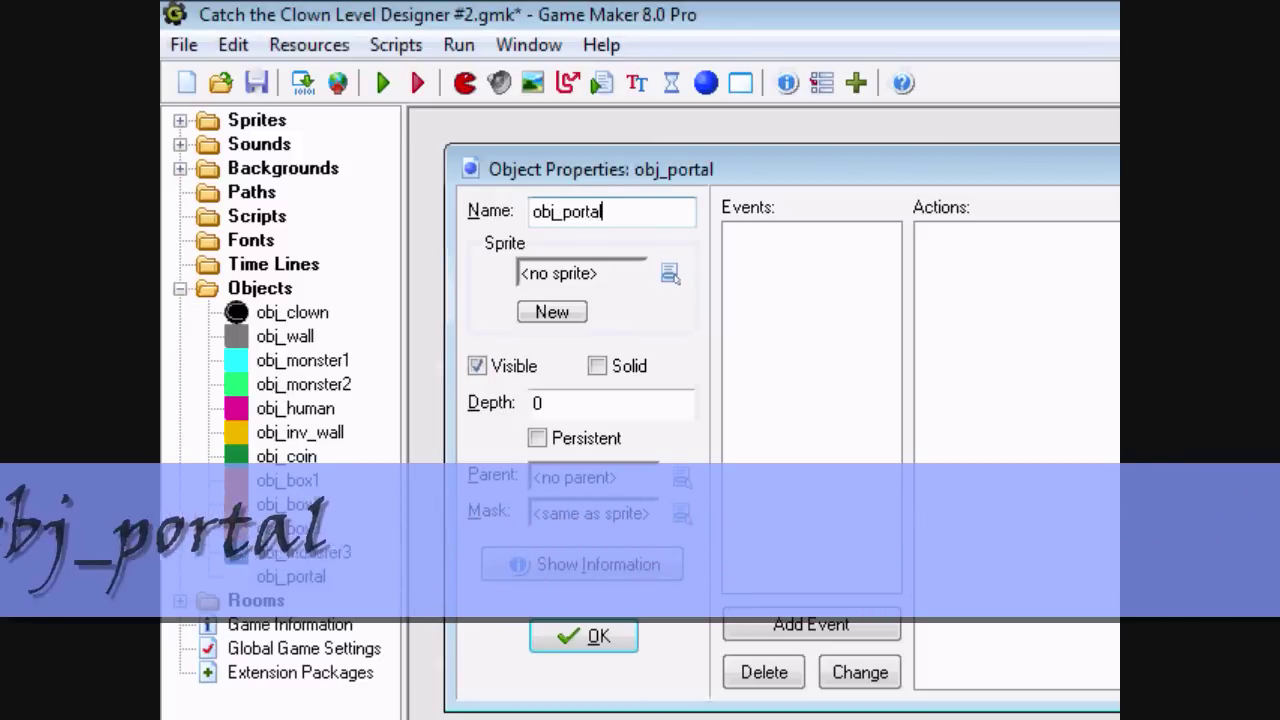
Assign the spr_portal sprite to obj_portal and confirm the object.
left_click(670, 273)
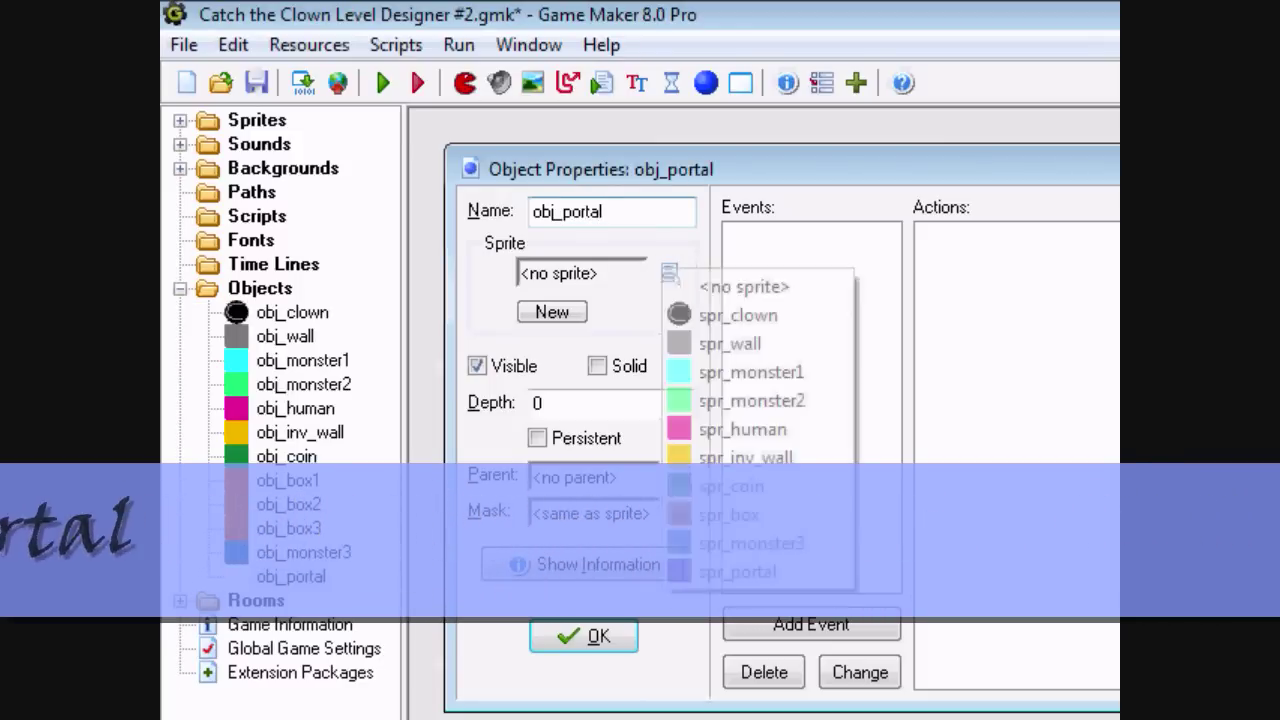
left_click(743, 569)
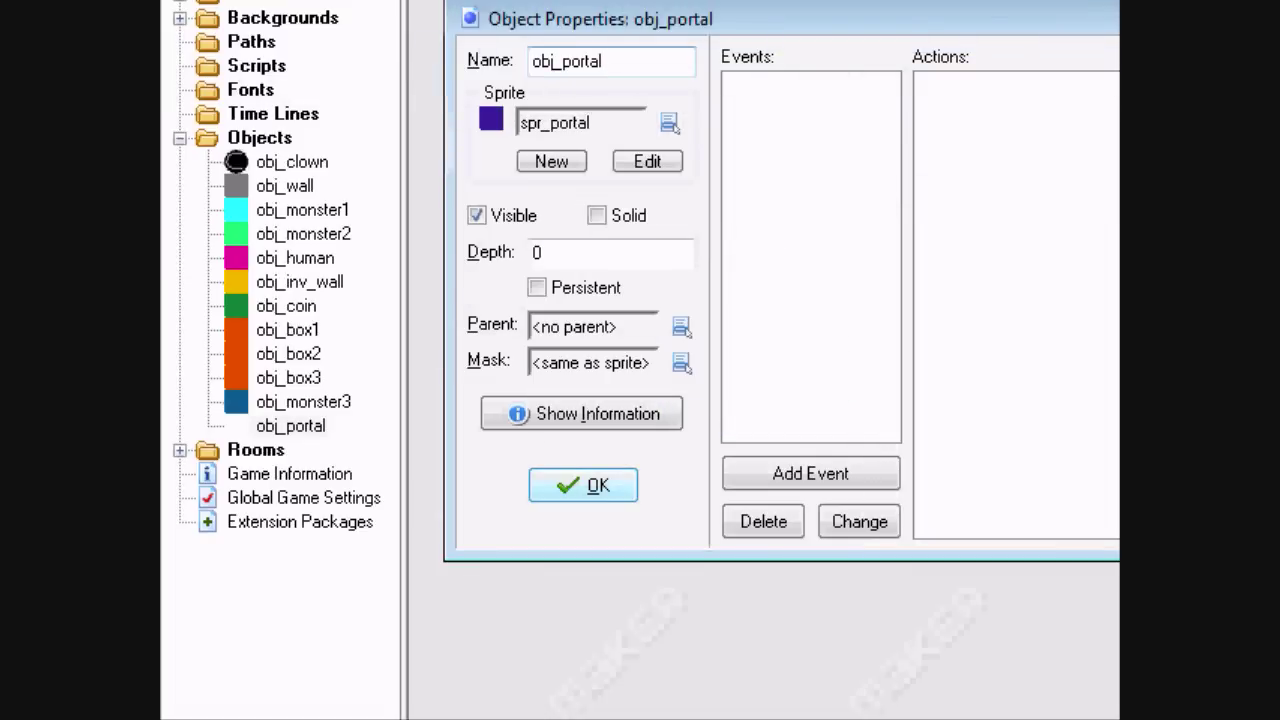
left_click(583, 485)
double_click(259, 138)
Create a new room and maximize its properties window.
double_click(256, 162)
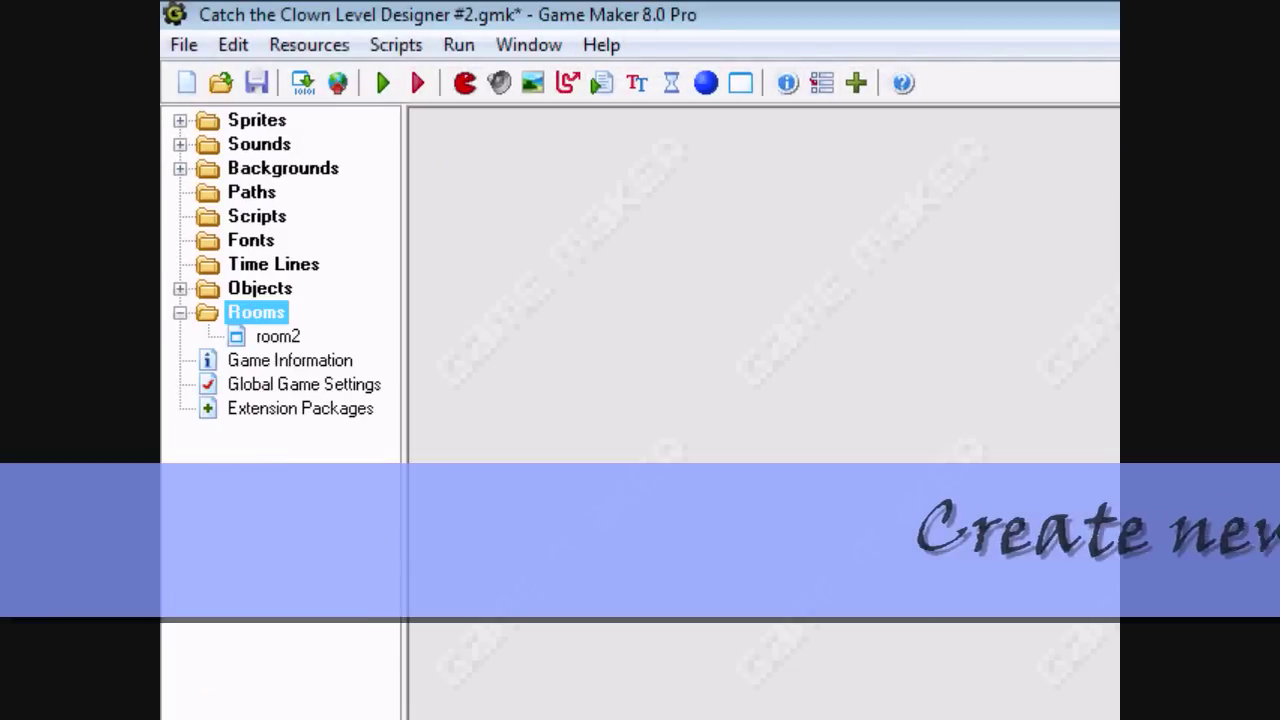
right_click(256, 312)
left_click(334, 334)
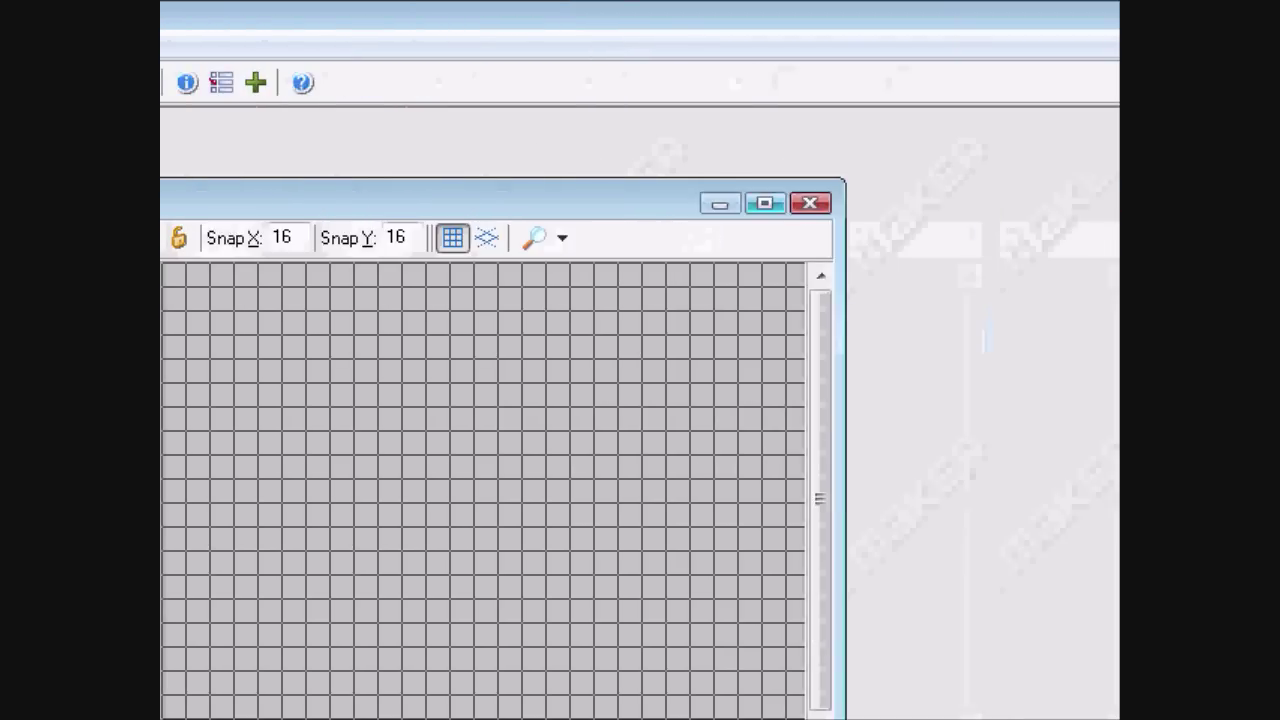
left_click(764, 205)
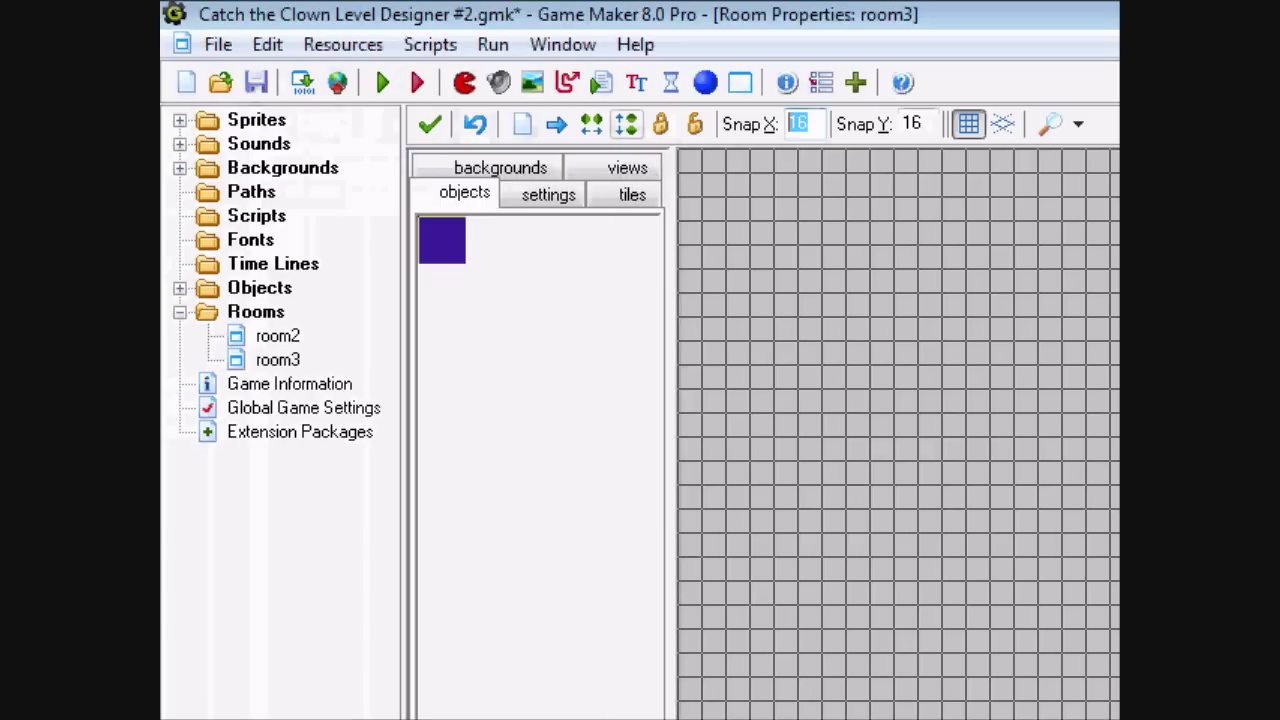
Set the room grid's Snap X and Snap Y to 32.
type("32")
key("Tab")
type("32")
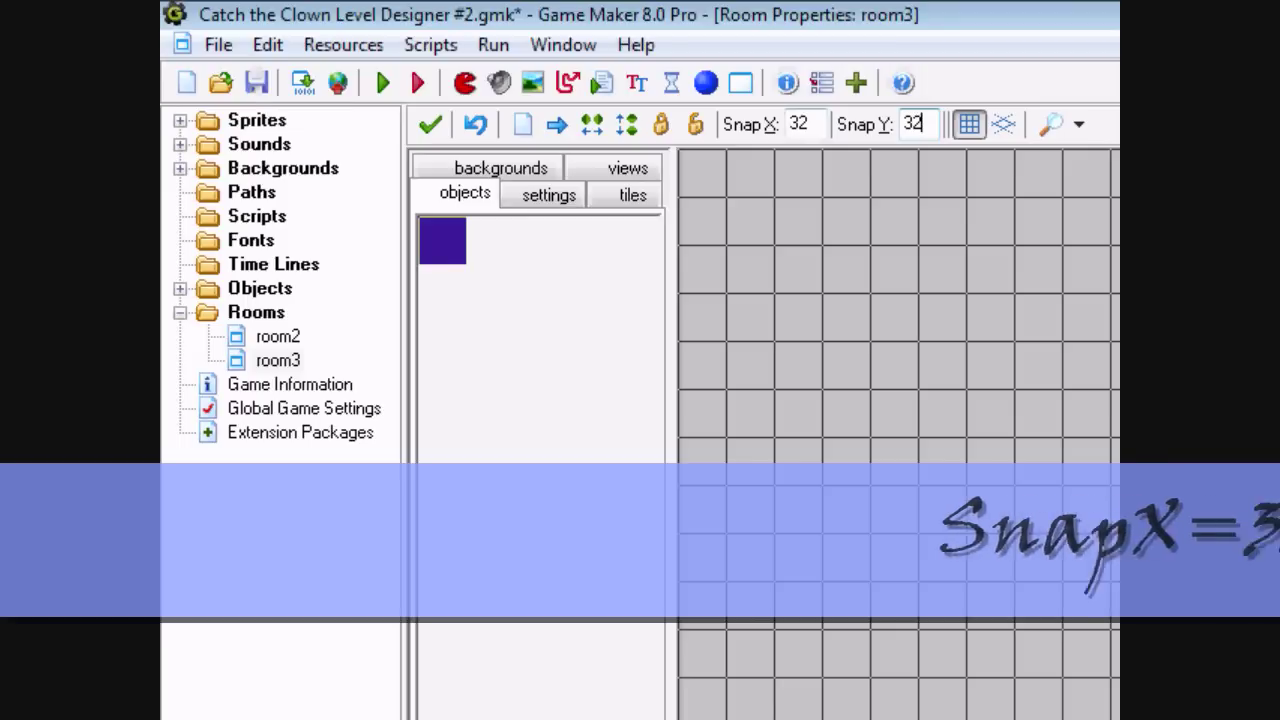
Choose the wall object and place it as a border around the edge of room3.
left_click(546, 195)
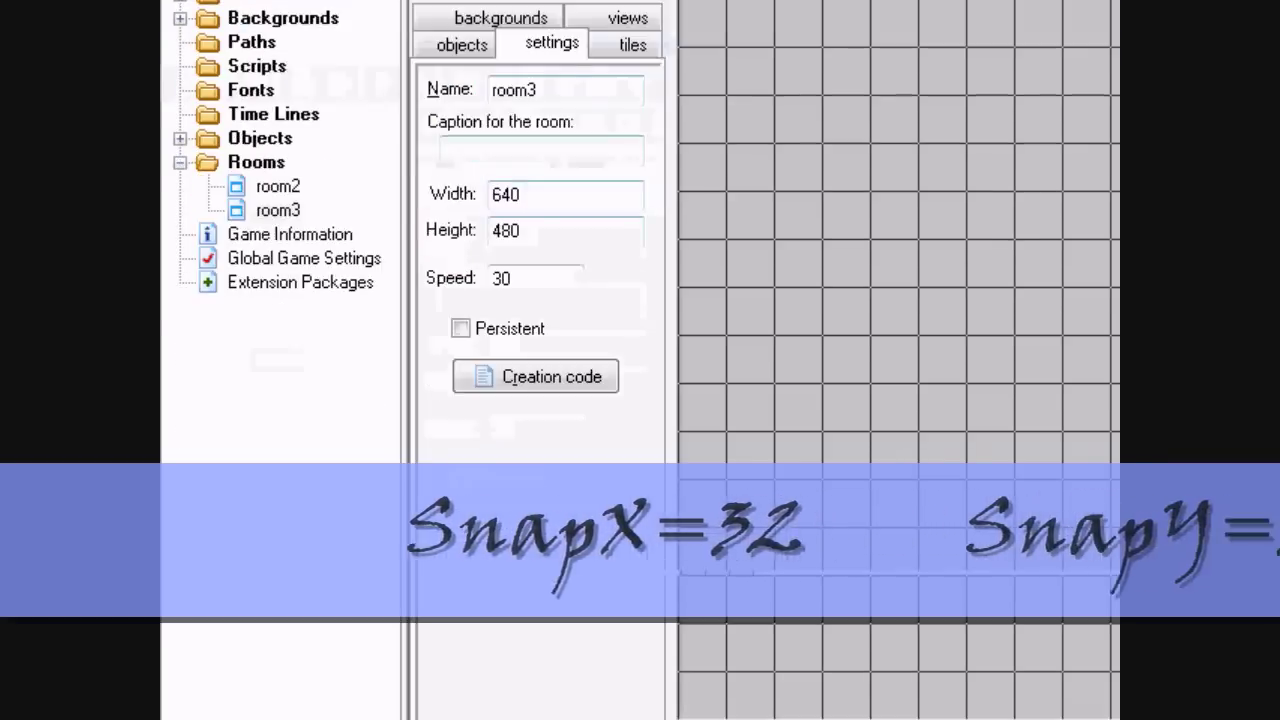
left_click(463, 195)
left_click(617, 455)
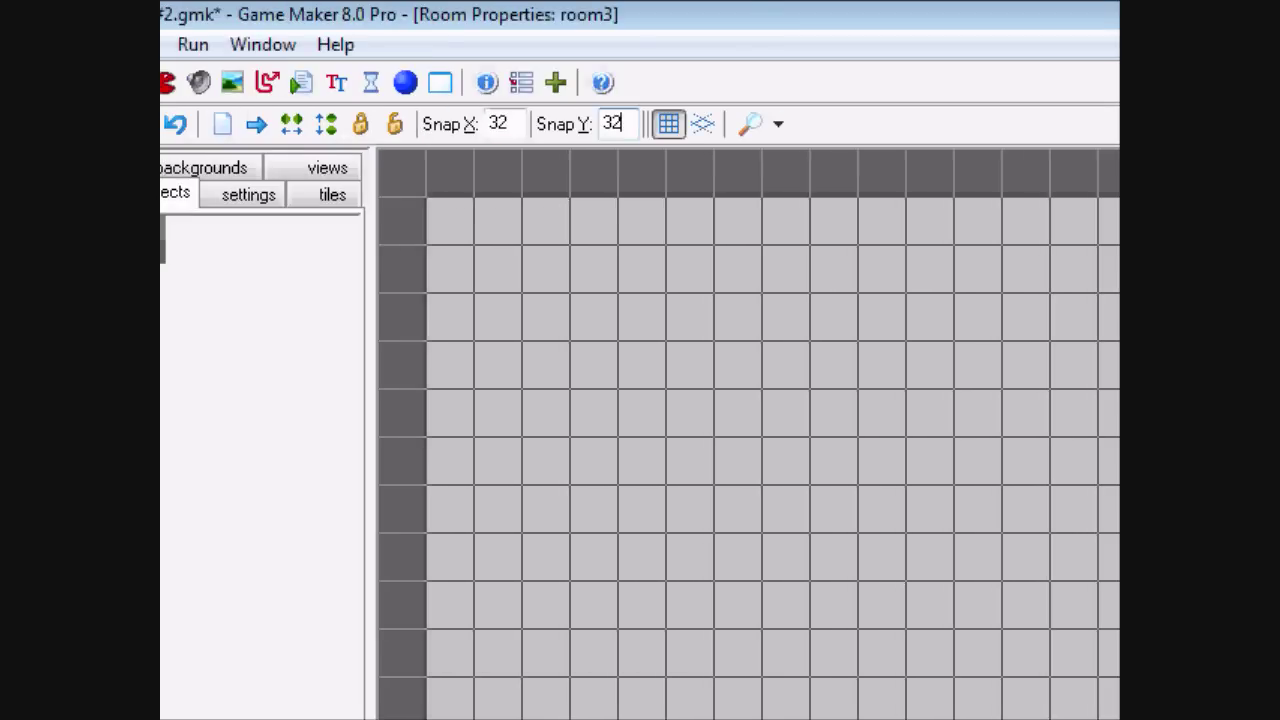
Place matching corner tiles from the tileset on the upper-left and lower-left corners of room3's wall border.
left_click(631, 195)
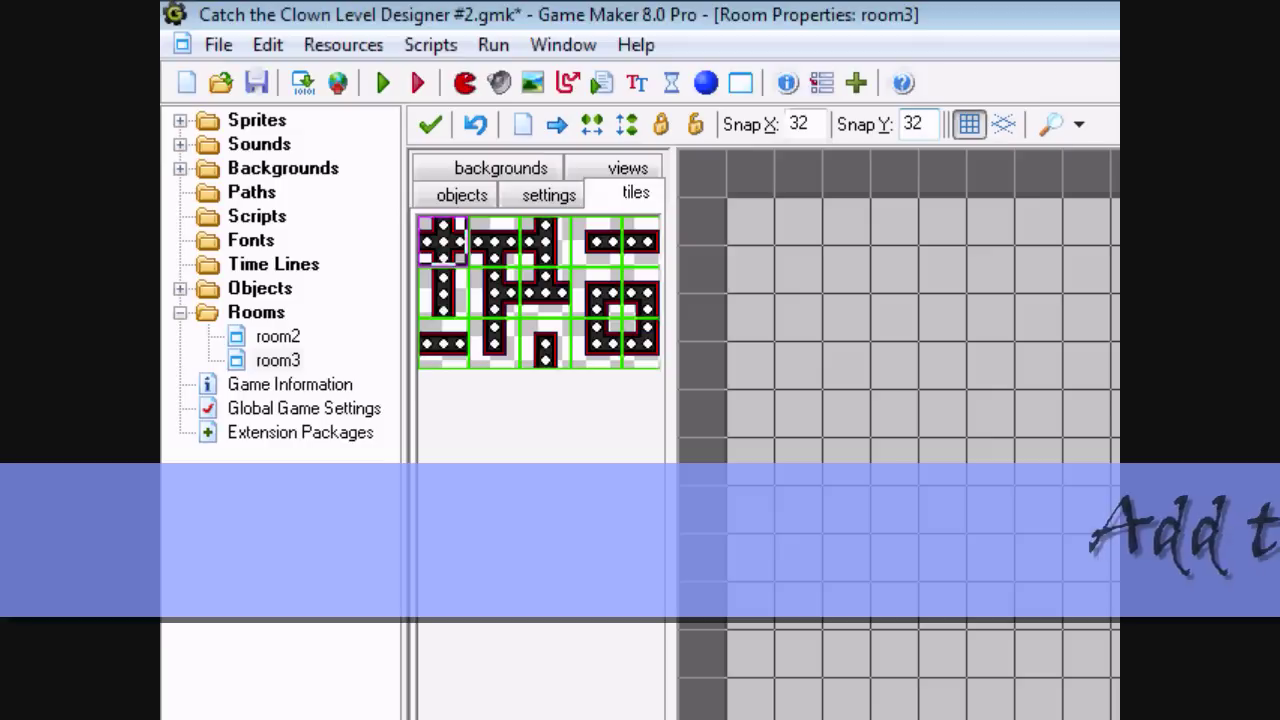
left_click(595, 291)
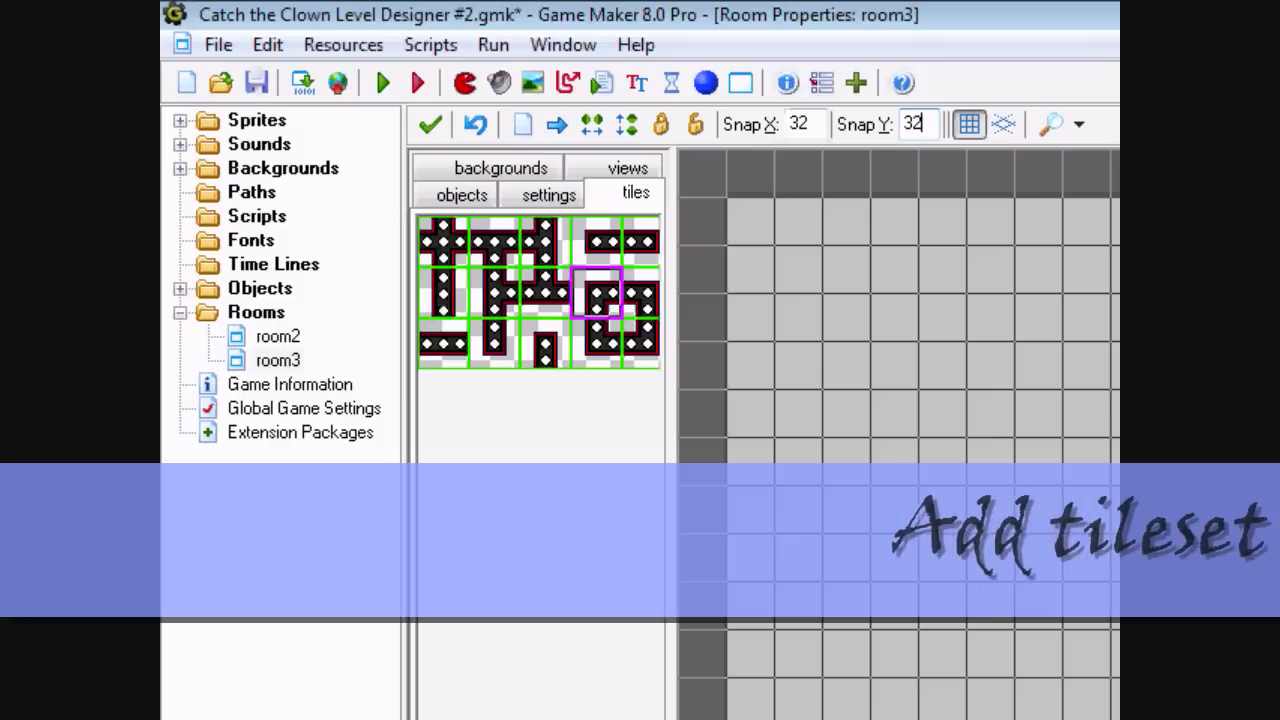
left_click(704, 177)
left_click(595, 341)
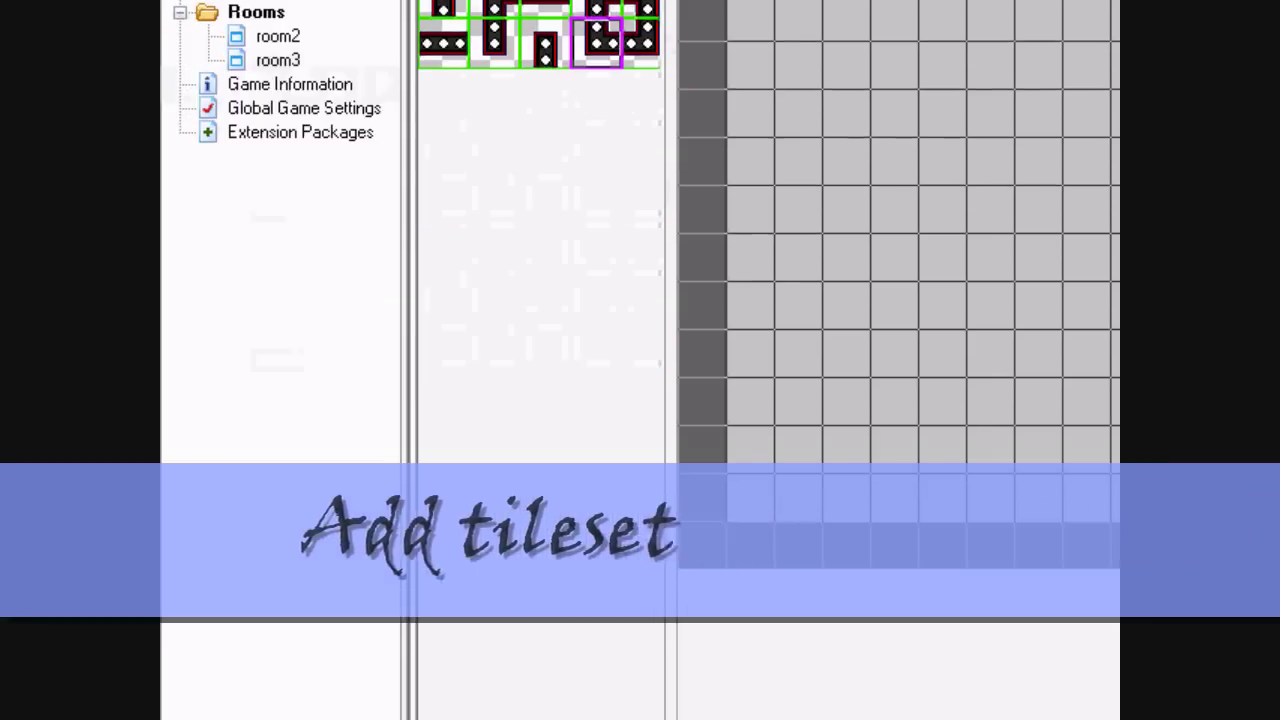
left_click(704, 496)
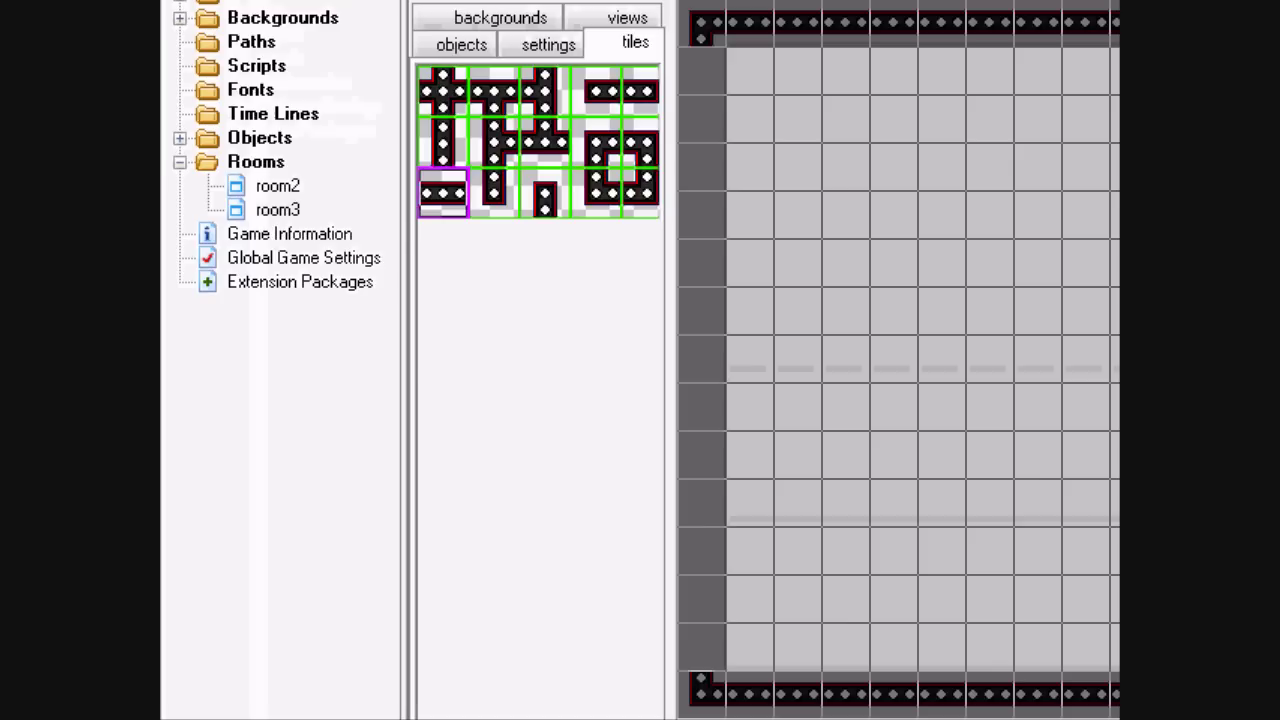
Fill the left and right wall borders of room3 with the vertical wall tile from back_tileset.
left_click(443, 292)
left_click_drag(702, 366, 702, 641, "shift")
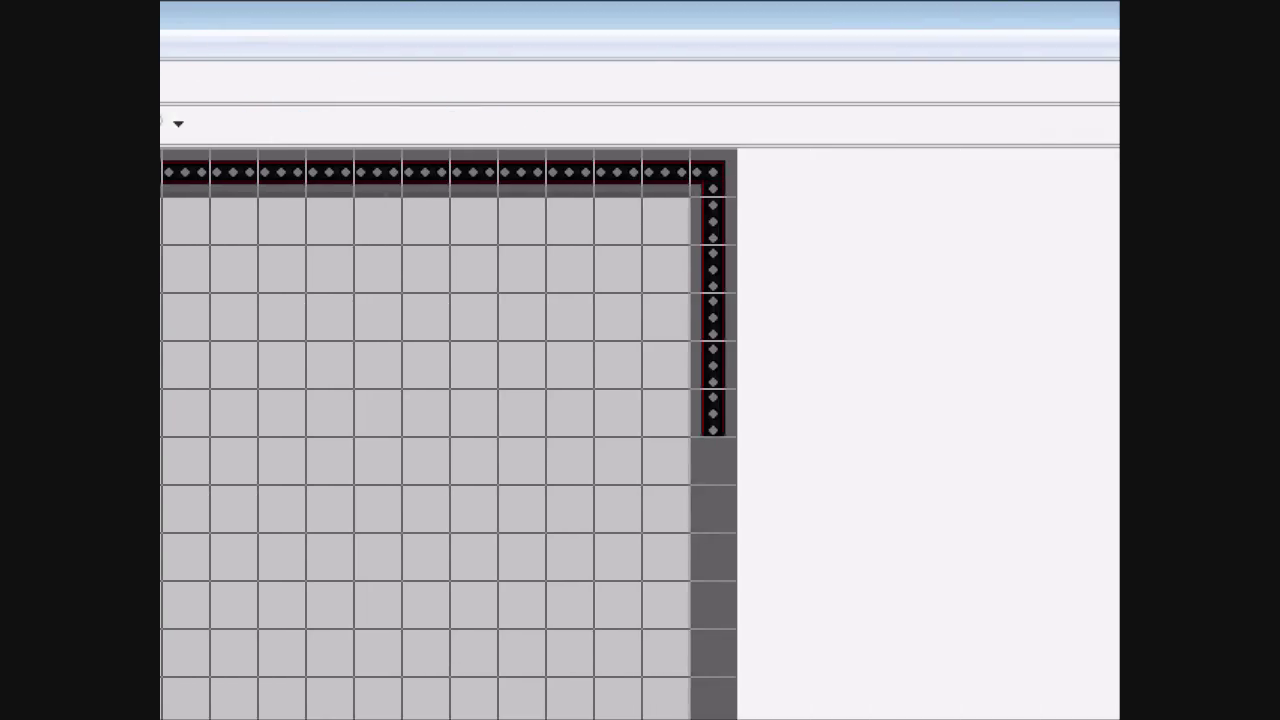
left_click_drag(713, 413, 713, 648, "shift")
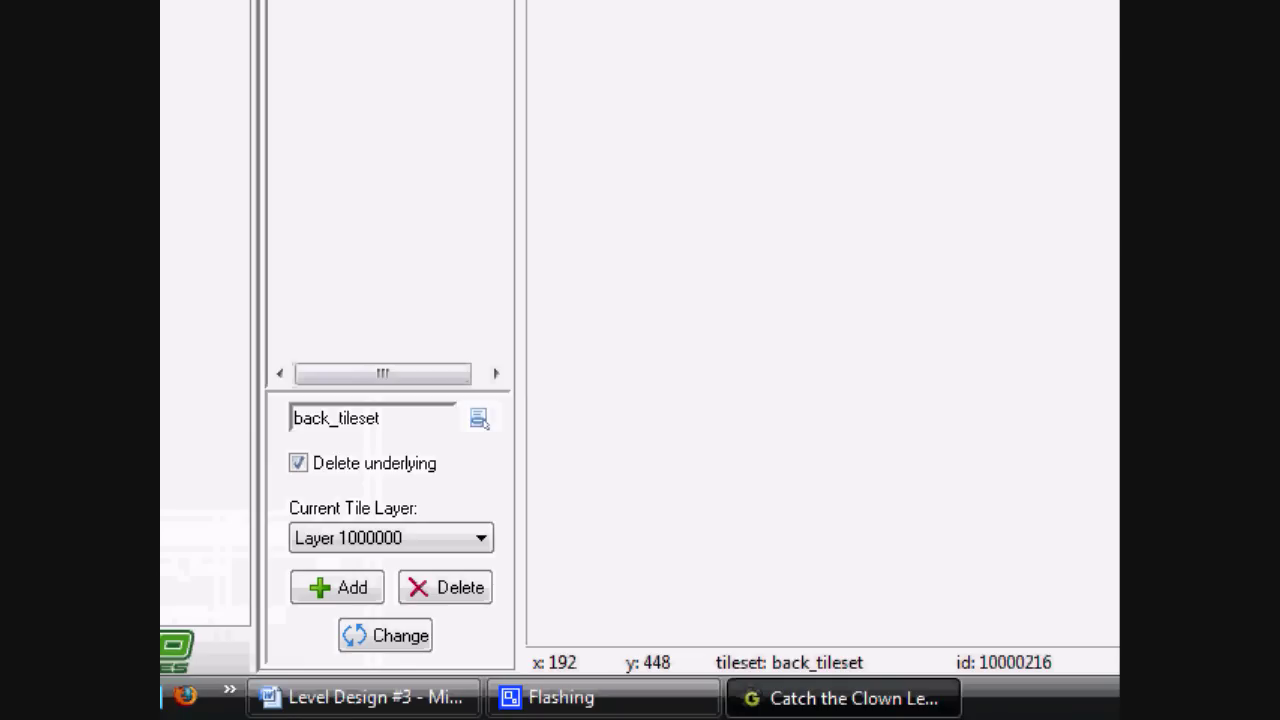
Place one obj_monster3 and one obj_human inside the walls of room3 and save the room.
left_click(617, 453)
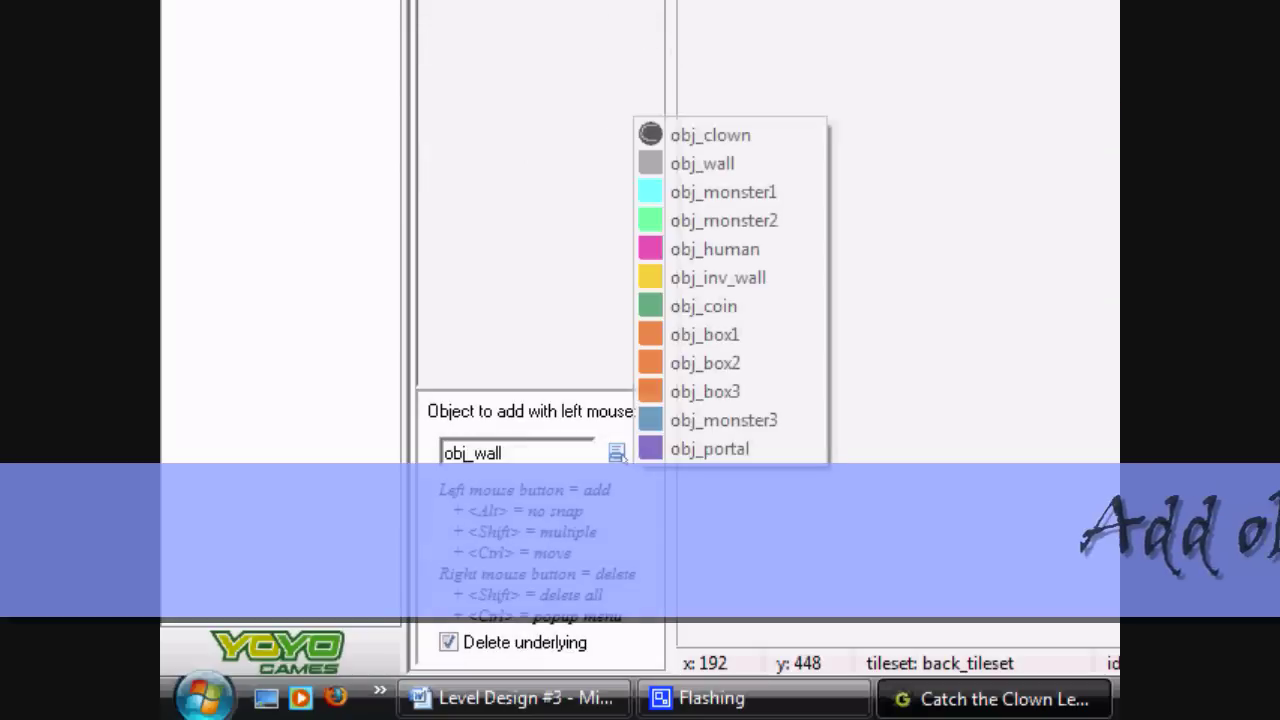
left_click(724, 420)
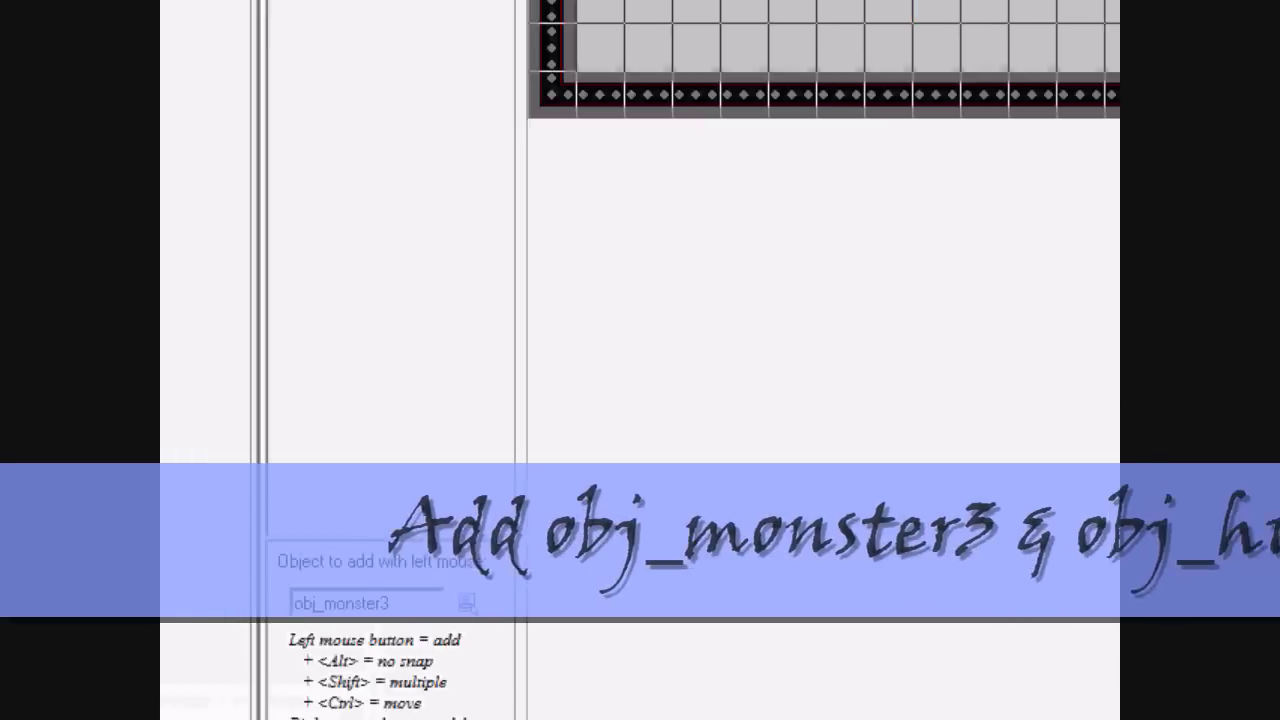
left_click(466, 603)
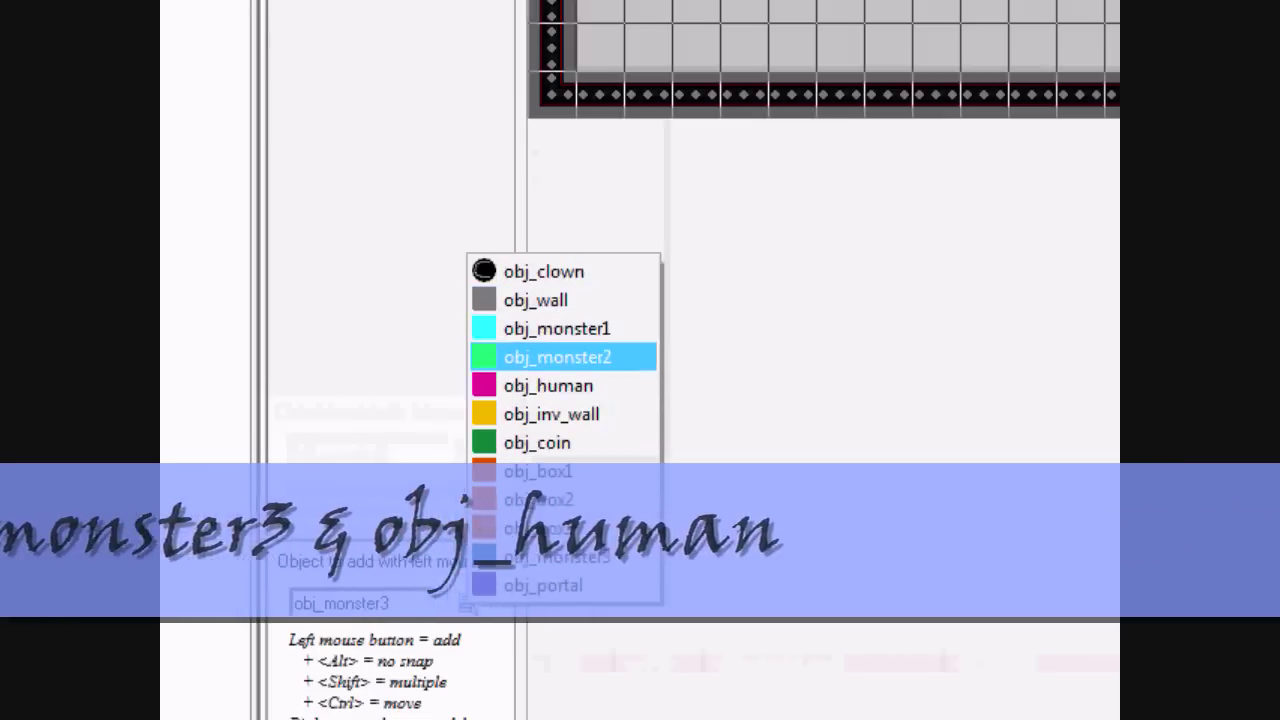
left_click(565, 386)
left_click(840, 311)
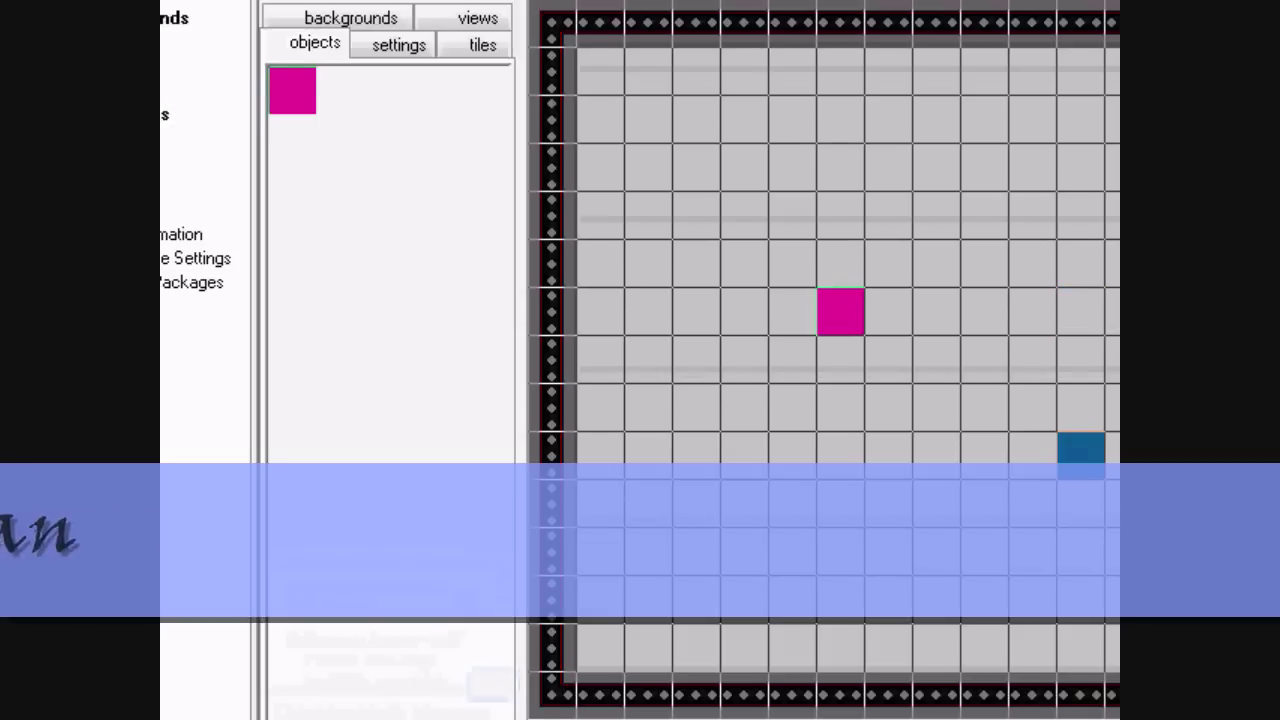
left_click(430, 124)
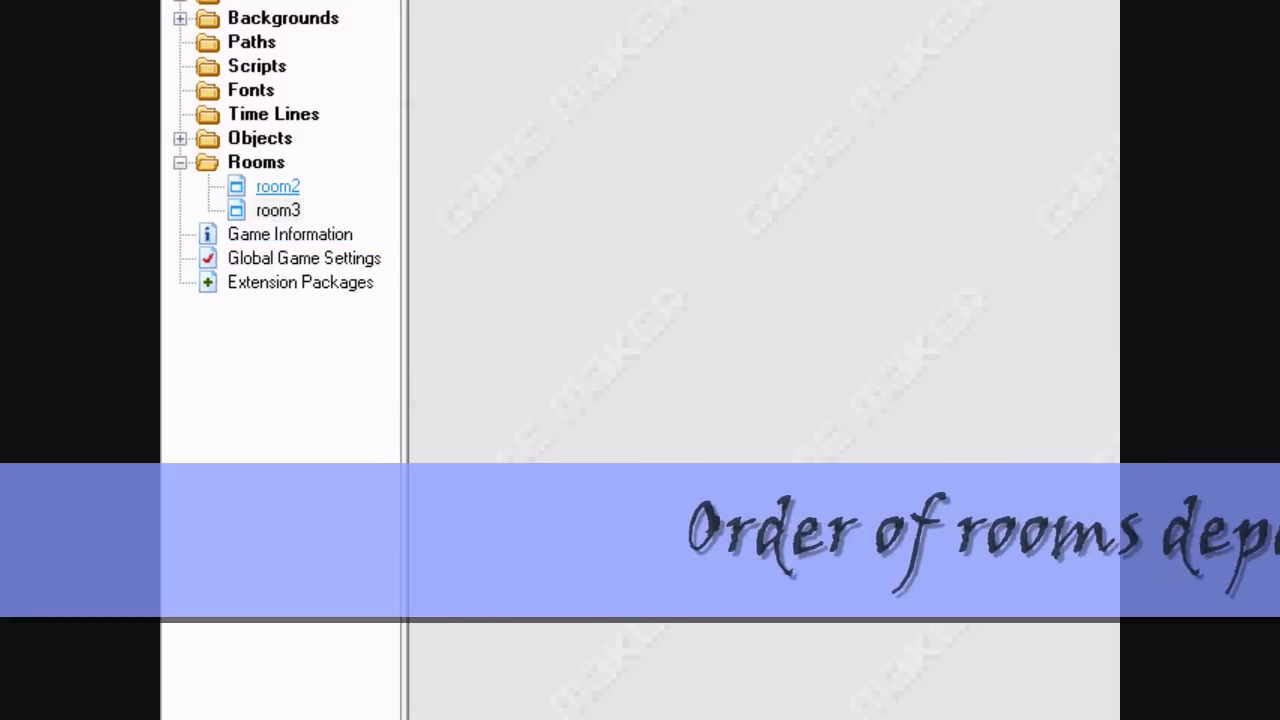
Try to move room3 above room2 in the room order, and view room2's background settings.
mouse_move(278, 360)
left_mouse_down()
mouse_move(300, 336)
mouse_move(278, 336)
left_mouse_up()
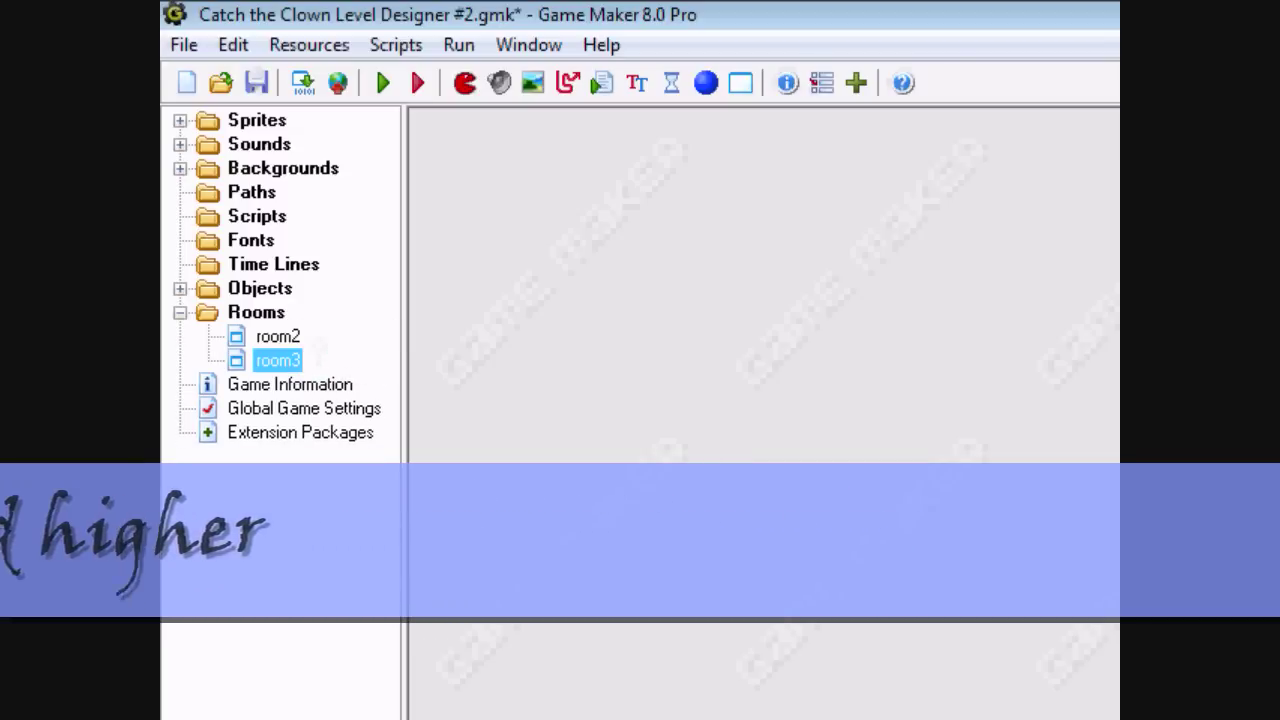
double_click(278, 336)
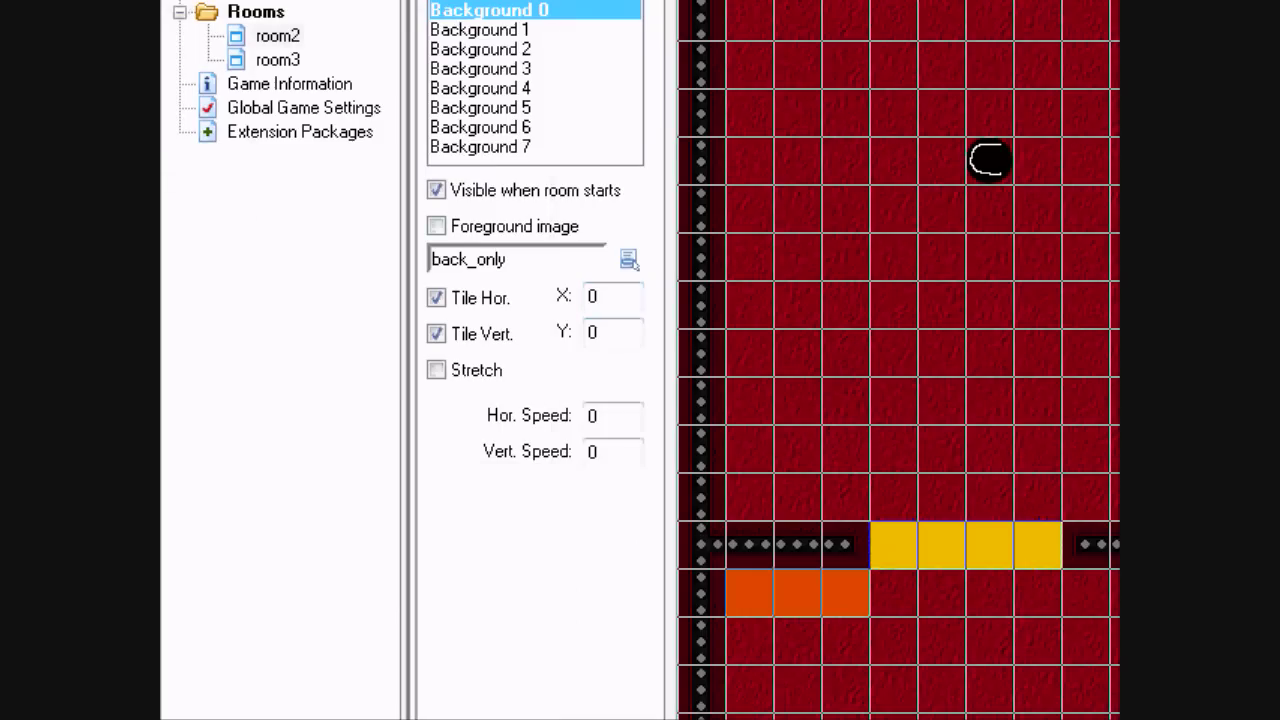
left_click(430, 124)
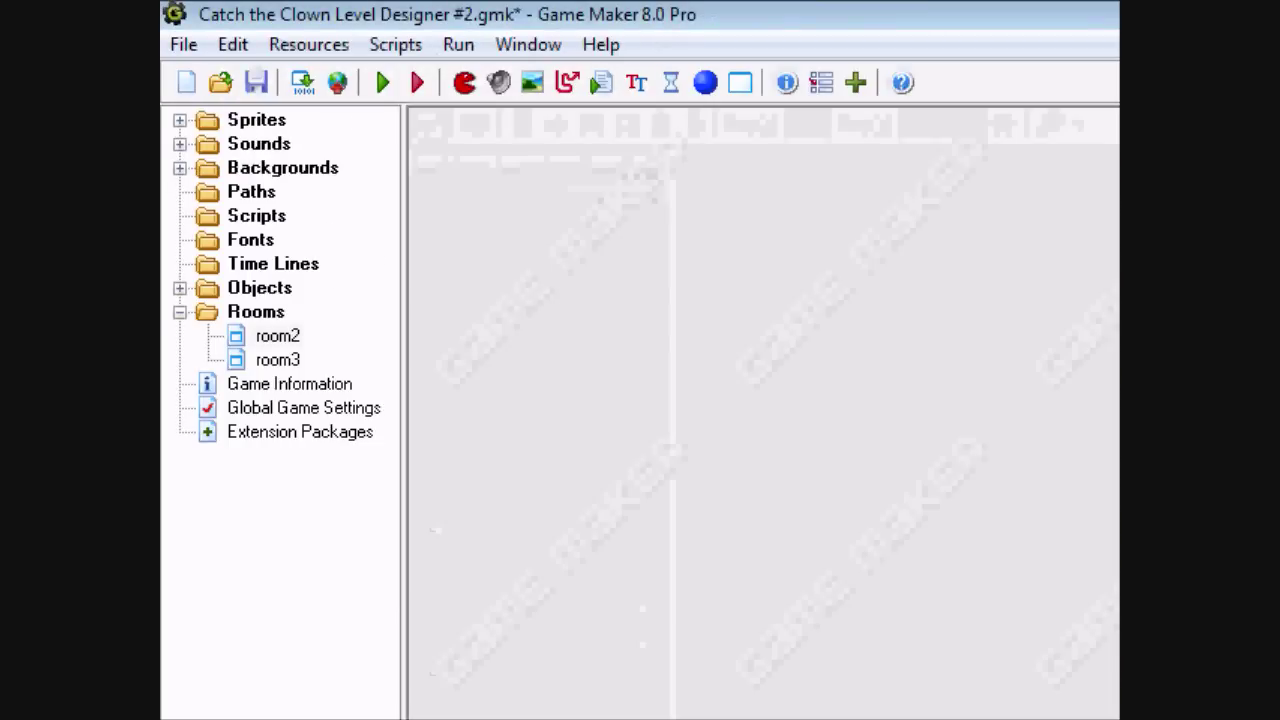
Enable views in room2 with View 0 visible when the room starts, and set its view in room to 400 by 400.
double_click(278, 336)
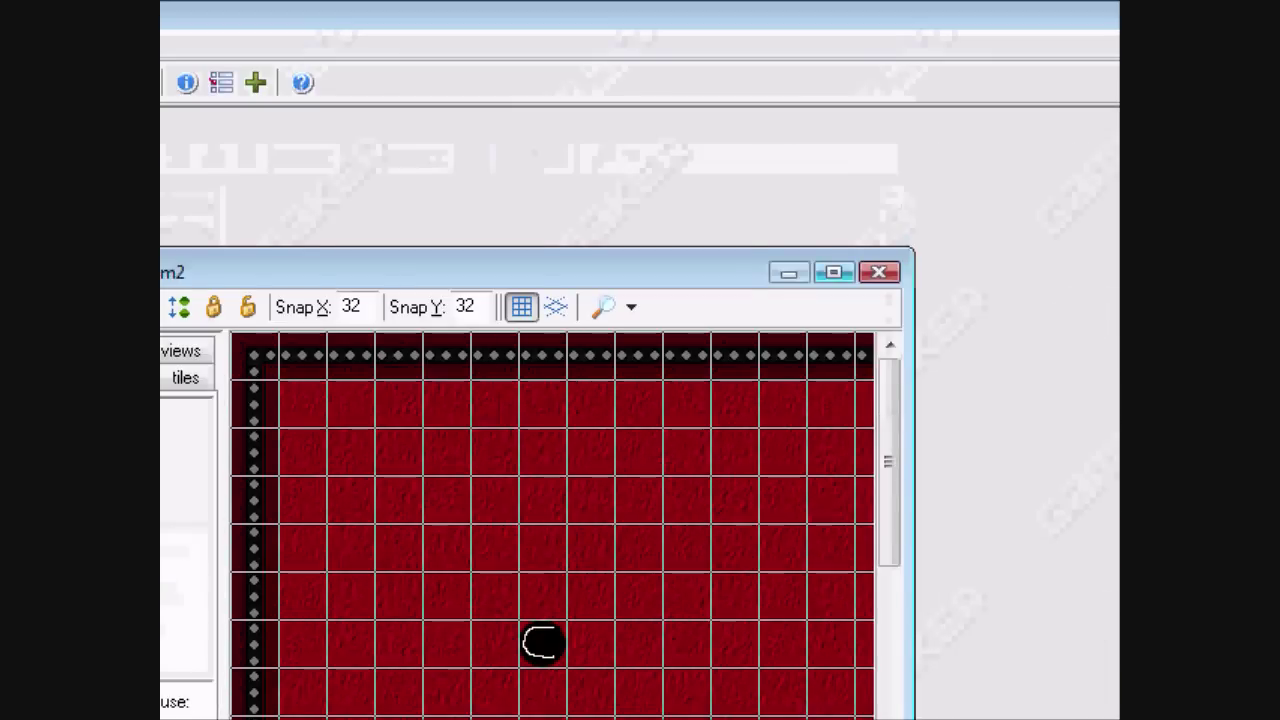
left_click(834, 272)
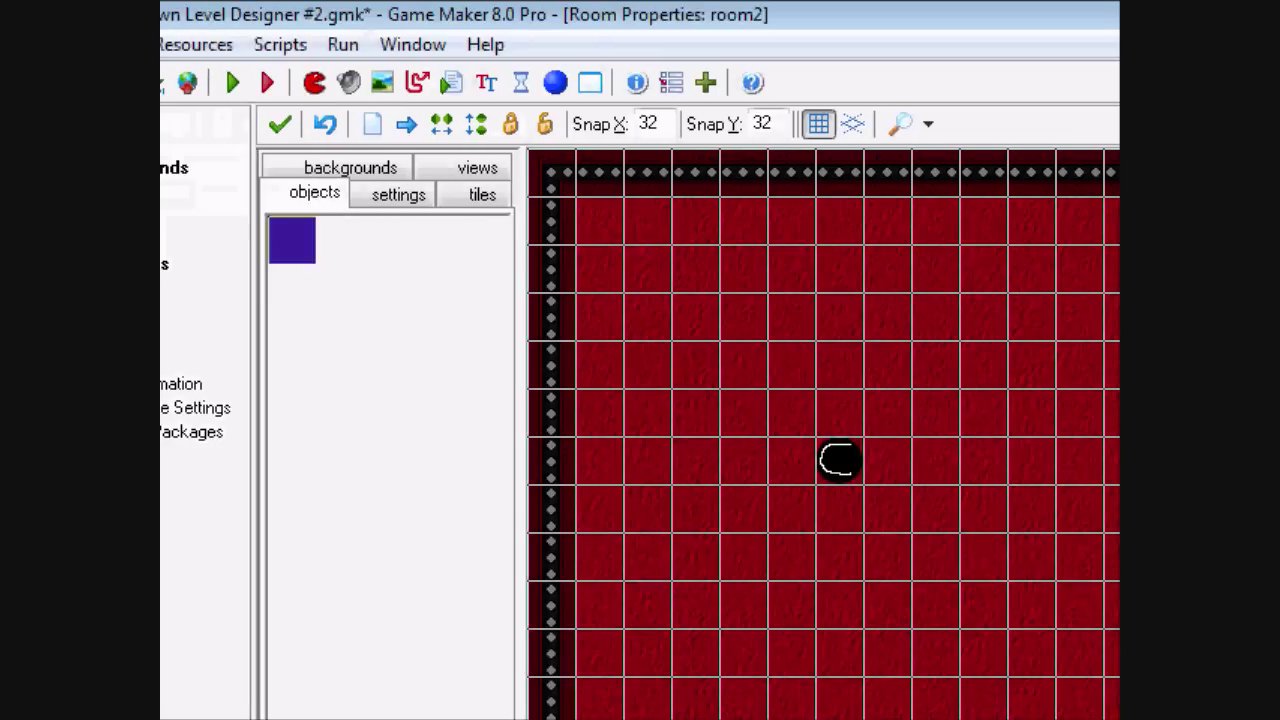
left_click(477, 167)
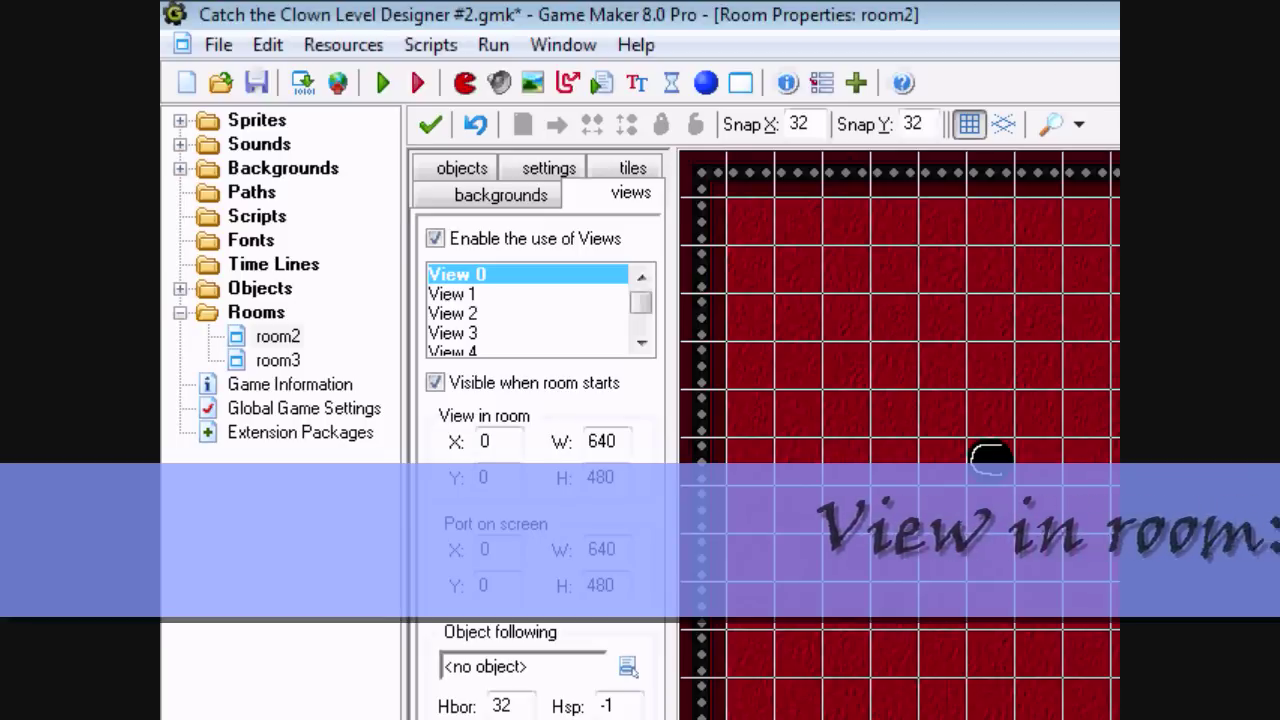
double_click(602, 441)
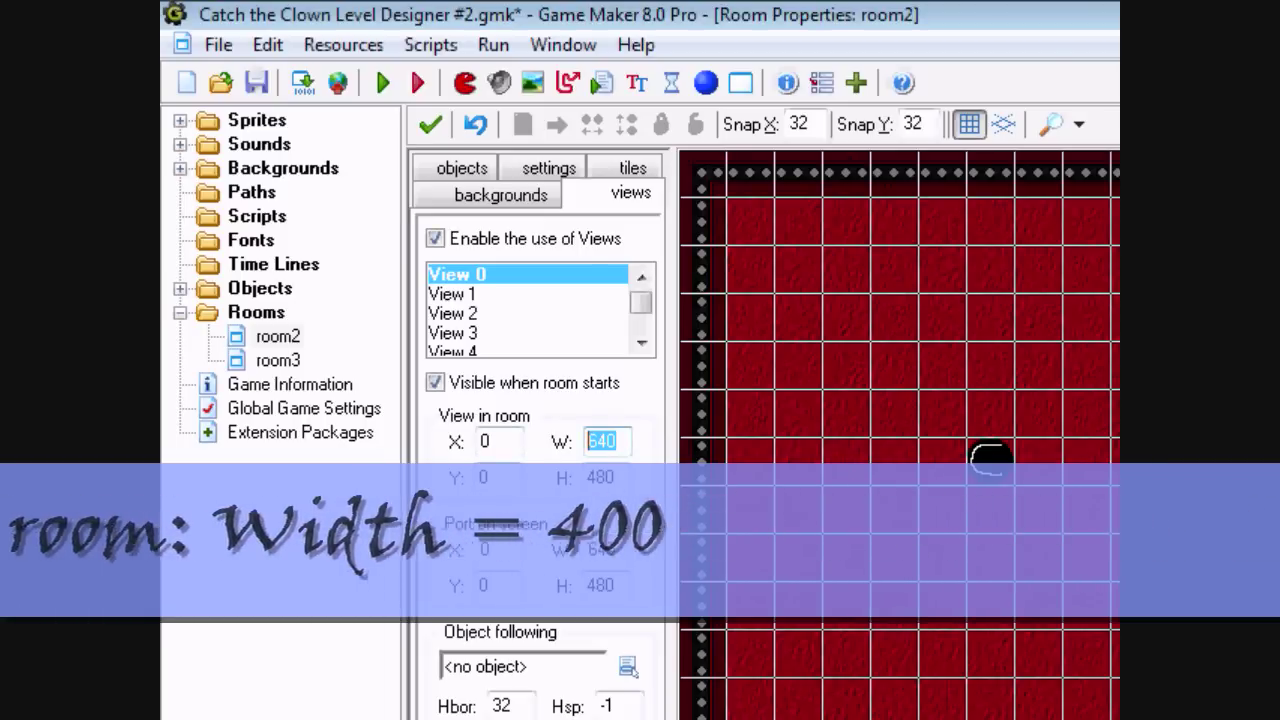
type("400")
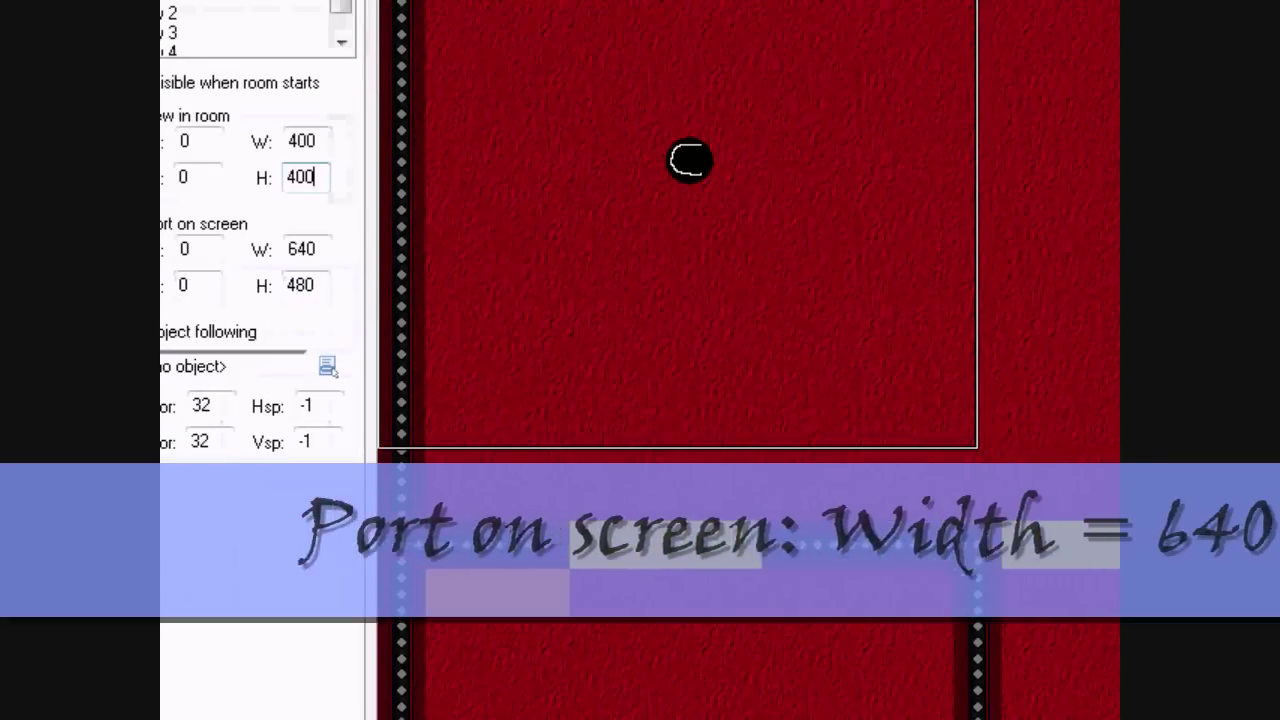
Set the port on screen of room2's View 0 to 640 wide by 640 high.
double_click(300, 285)
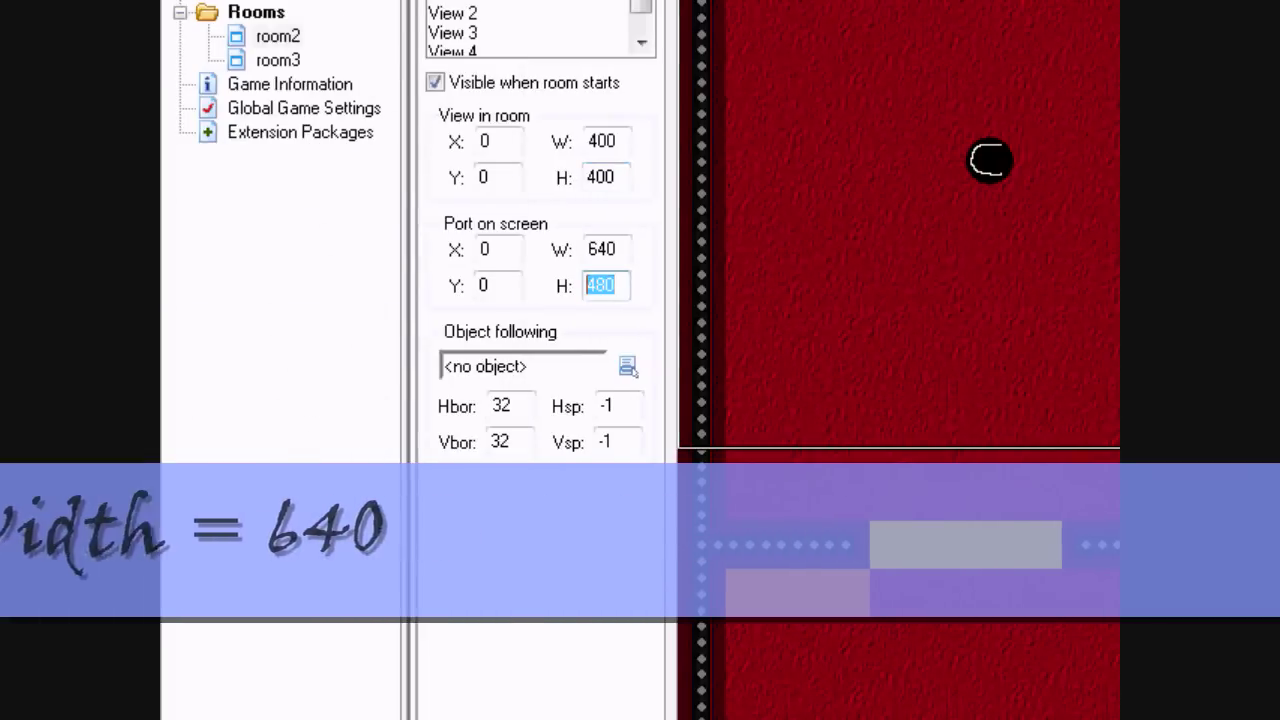
type("640")
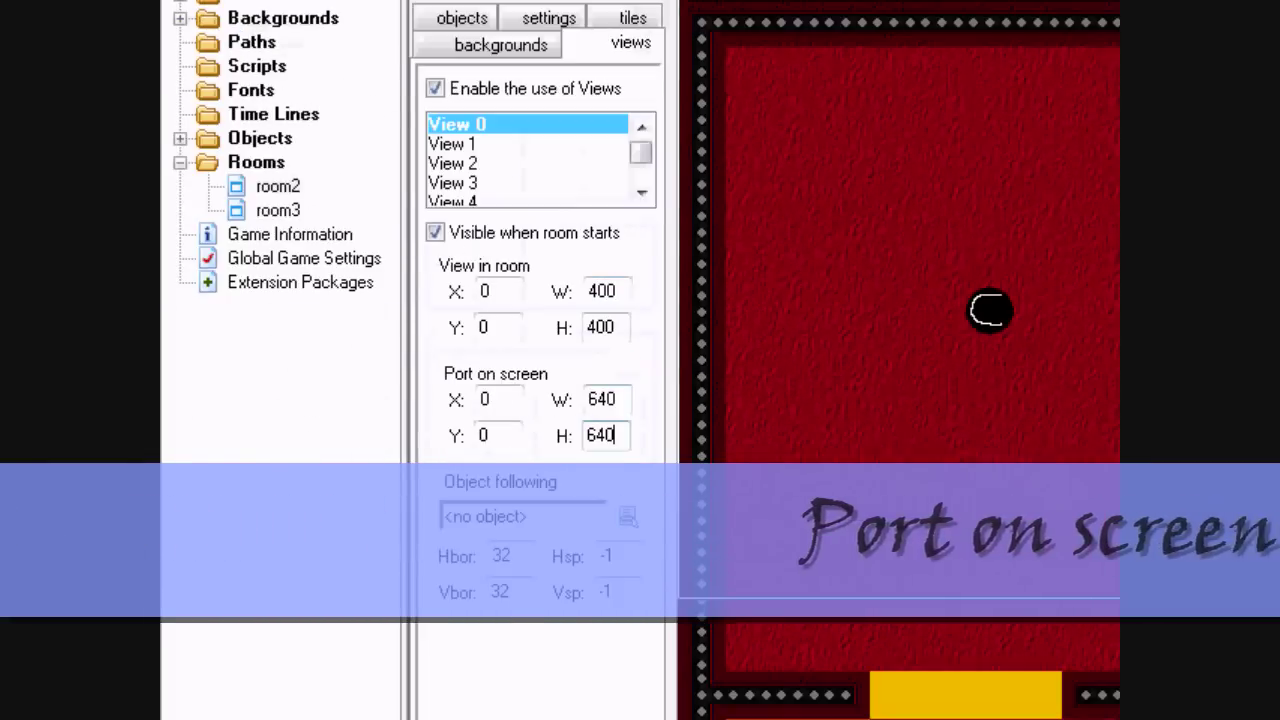
double_click(601, 291)
double_click(600, 327)
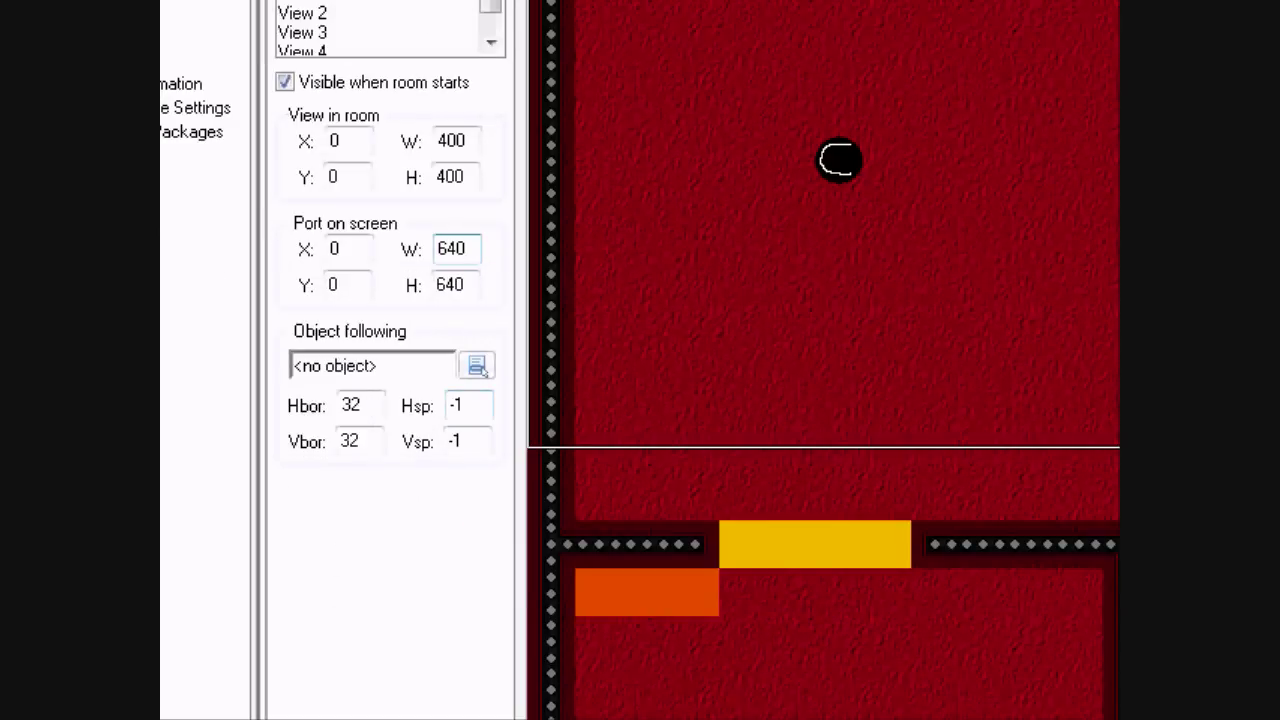
Make room2's View 0 follow obj_human with Hbor and Vbor set to 200, and save the room.
left_click(477, 366)
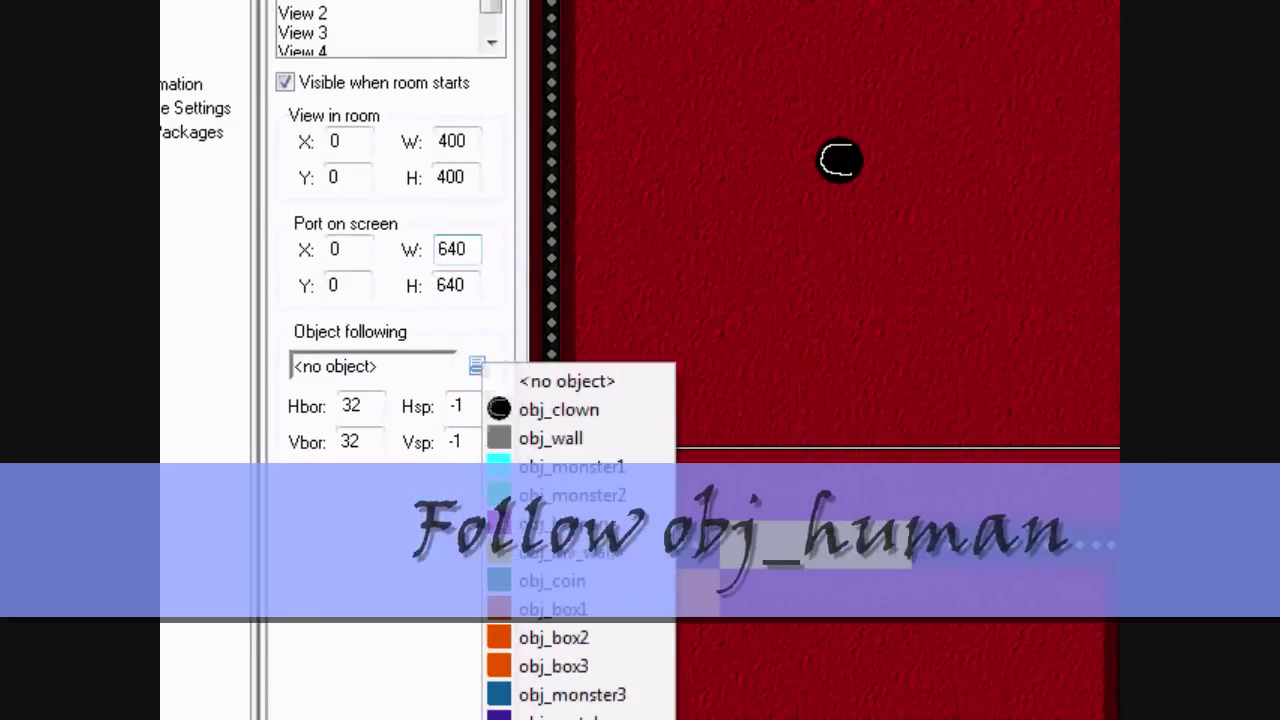
left_click(555, 523)
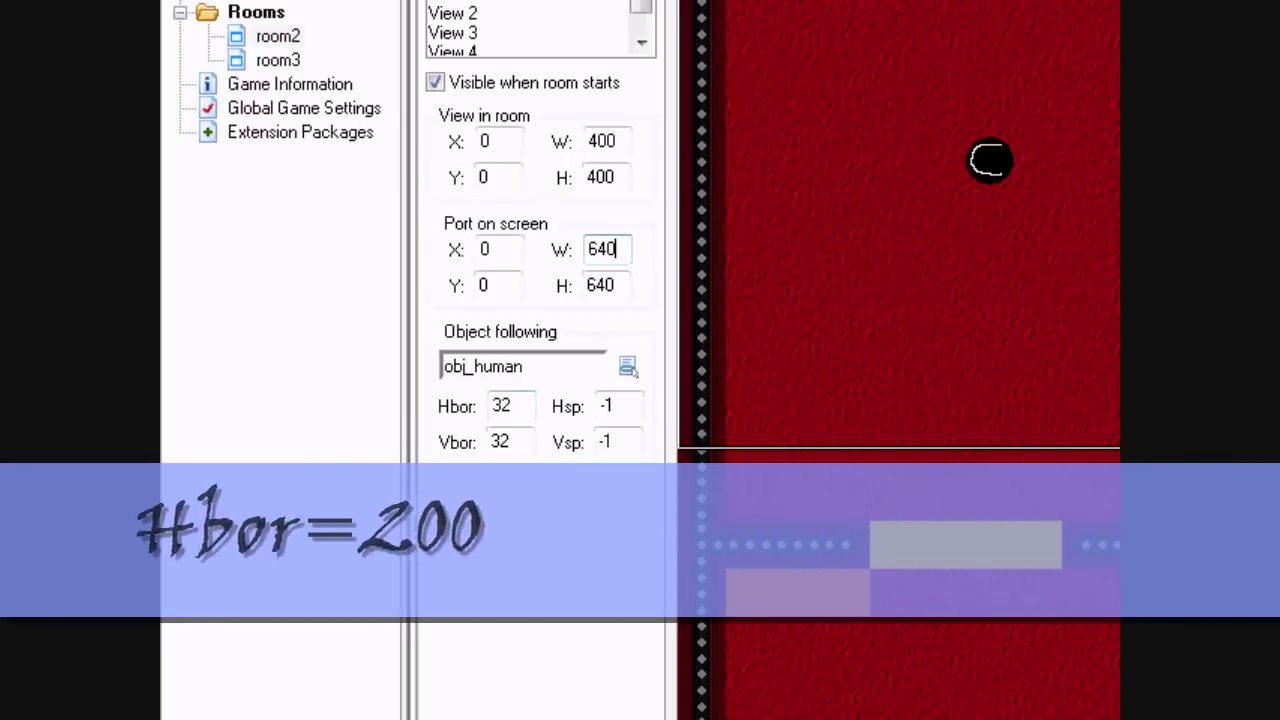
double_click(503, 406)
type("200")
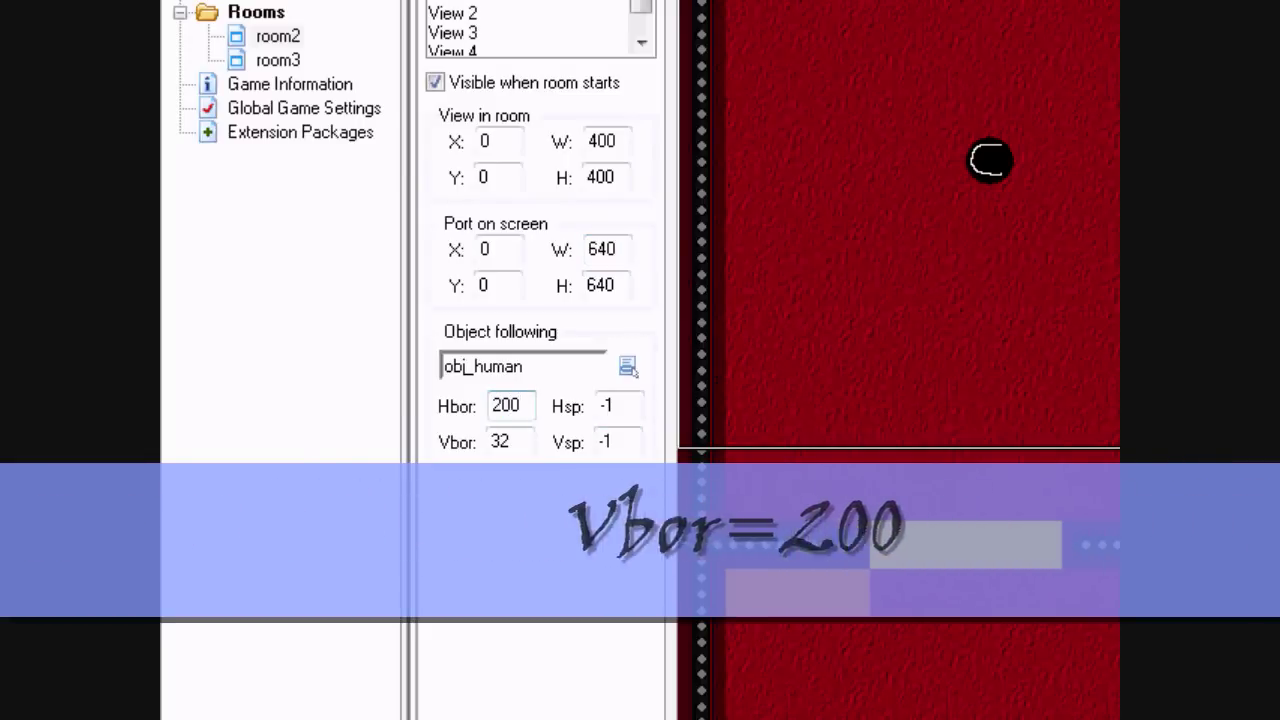
key("Tab")
type("200")
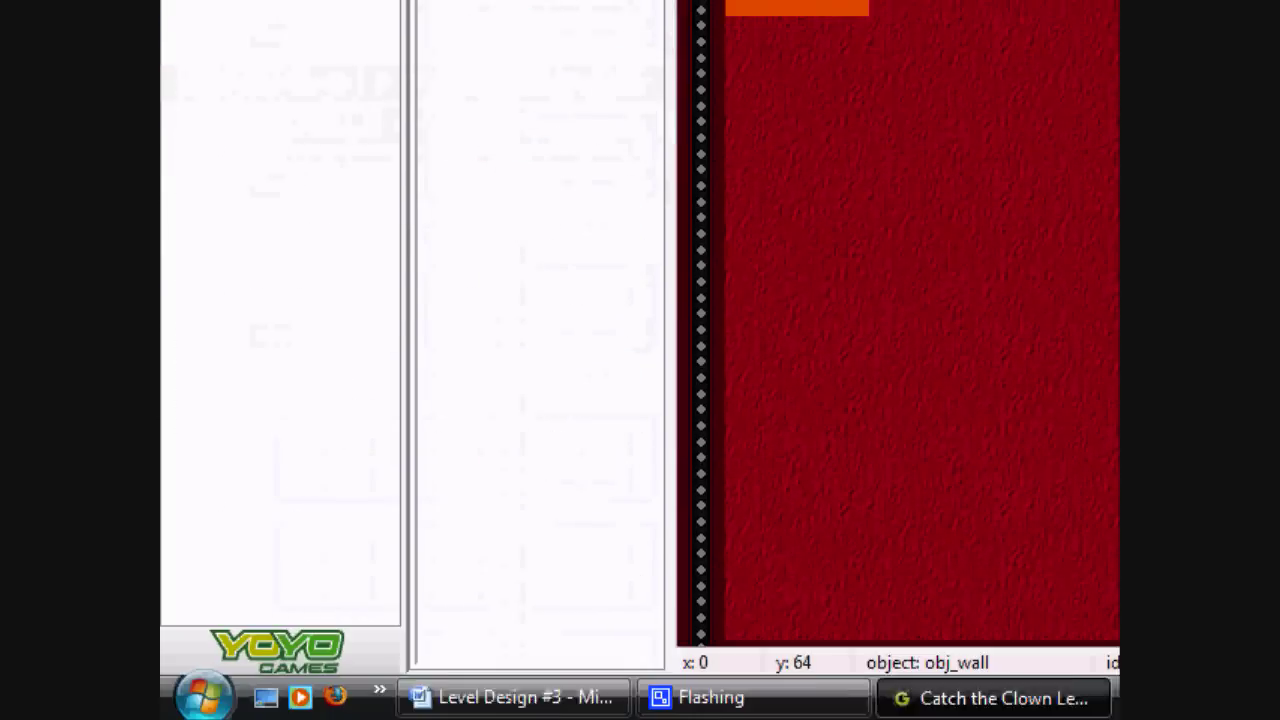
left_click(431, 123)
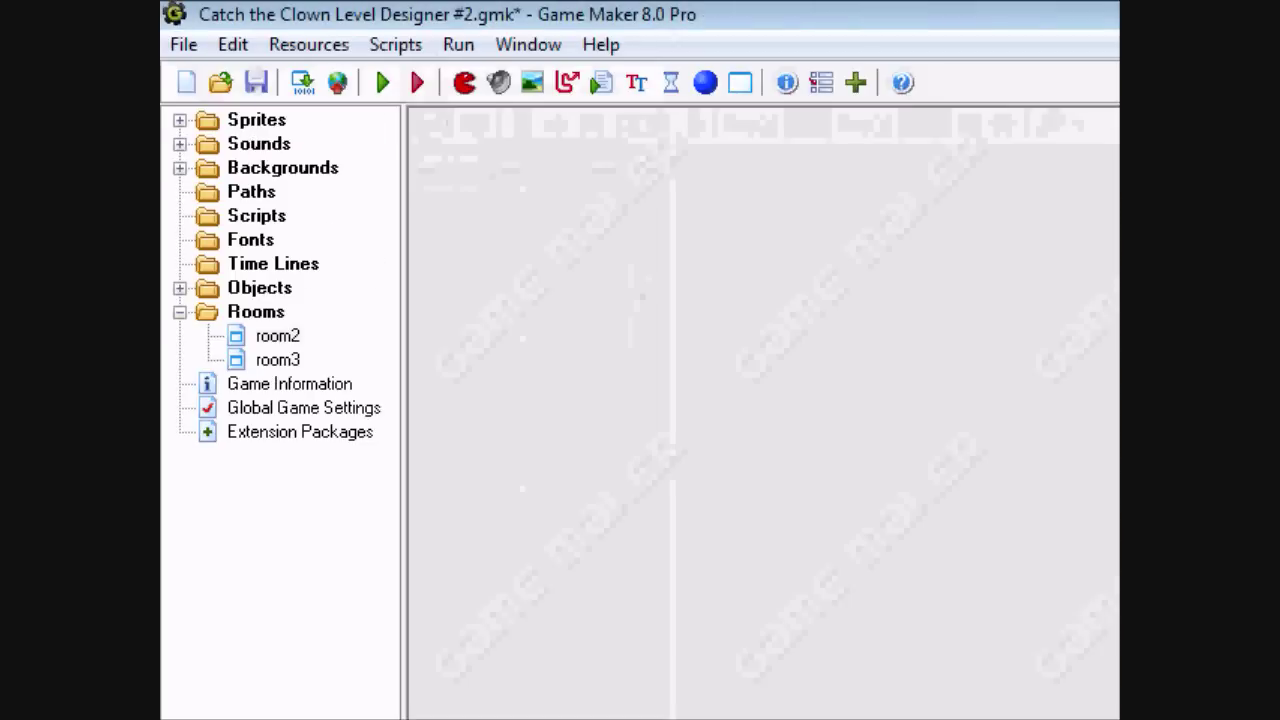
Open room3, enable the use of views and make View 0 visible when the room starts.
double_click(277, 360)
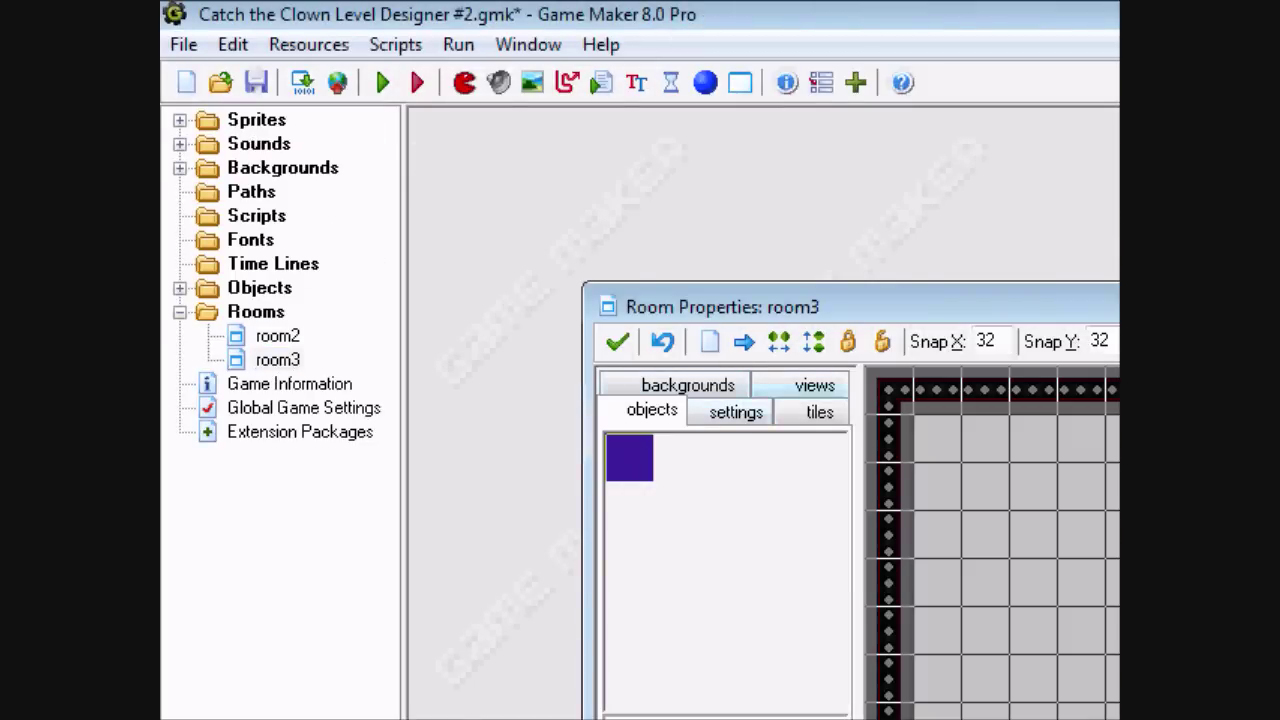
left_click(814, 386)
left_click(622, 455)
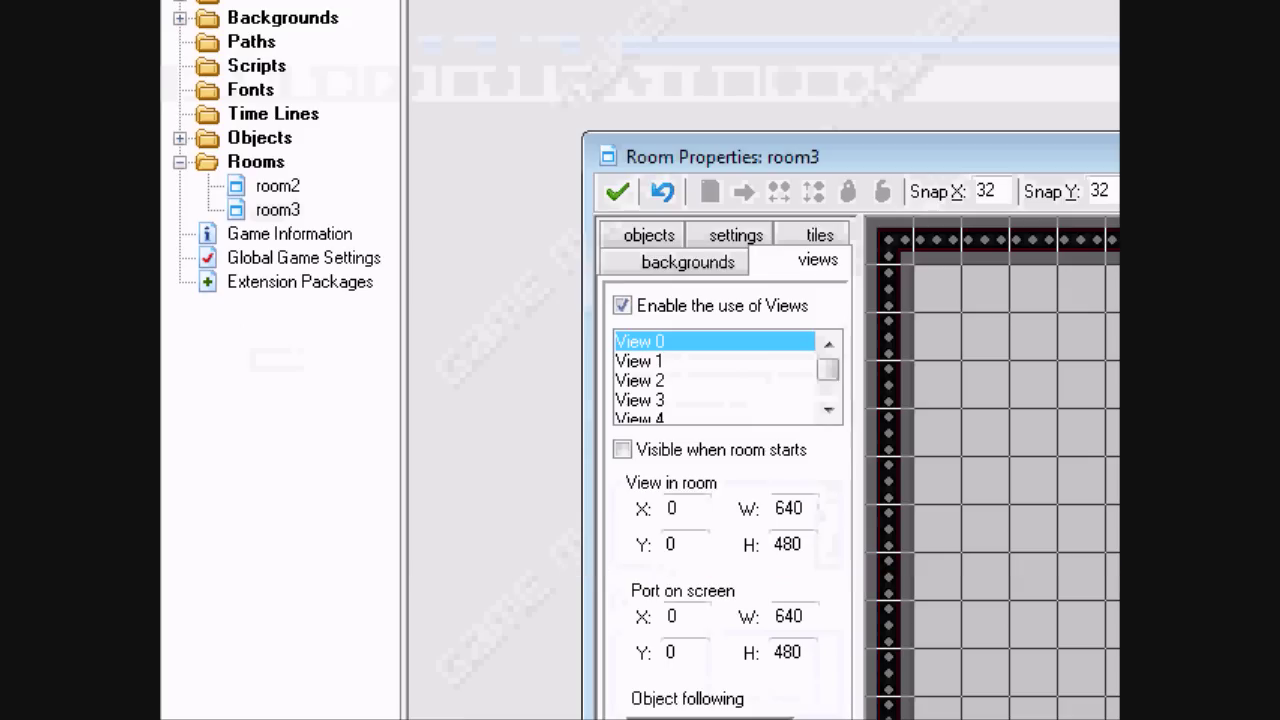
left_click(622, 449)
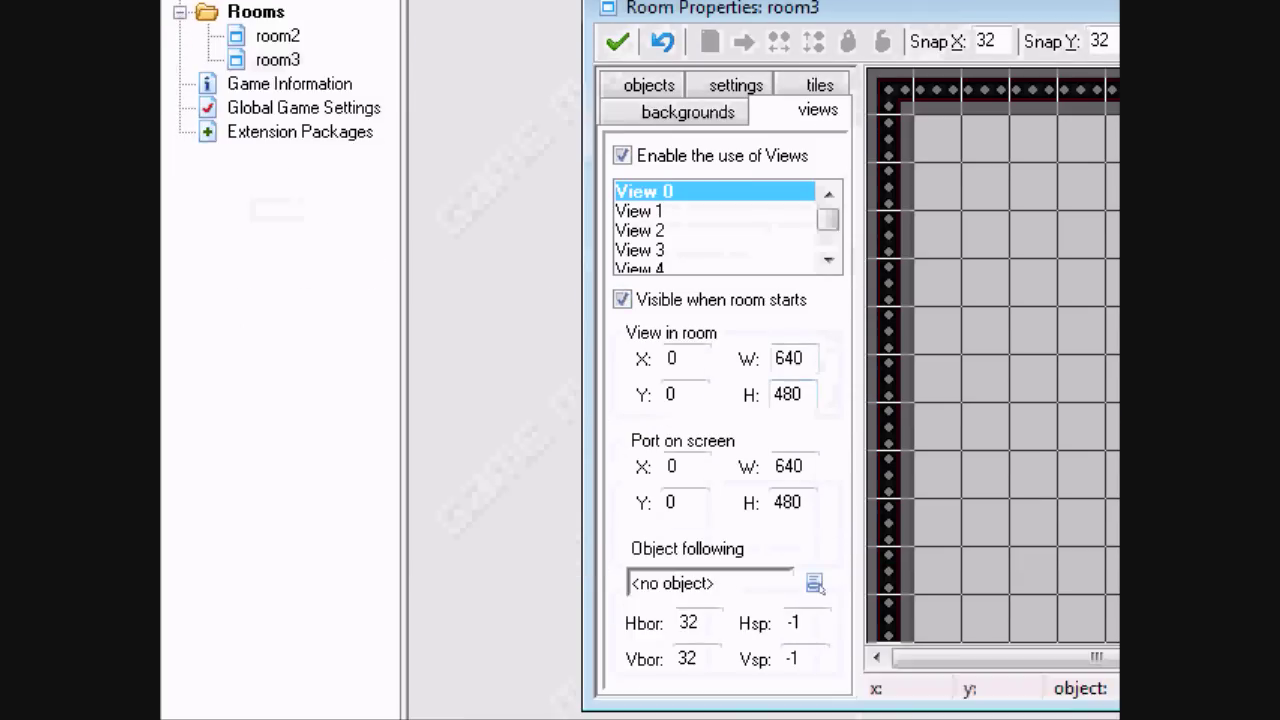
Set room3's View 0 to a 400 by 400 view in room and a 640 by 640 port on screen.
left_click(801, 394)
type("400")
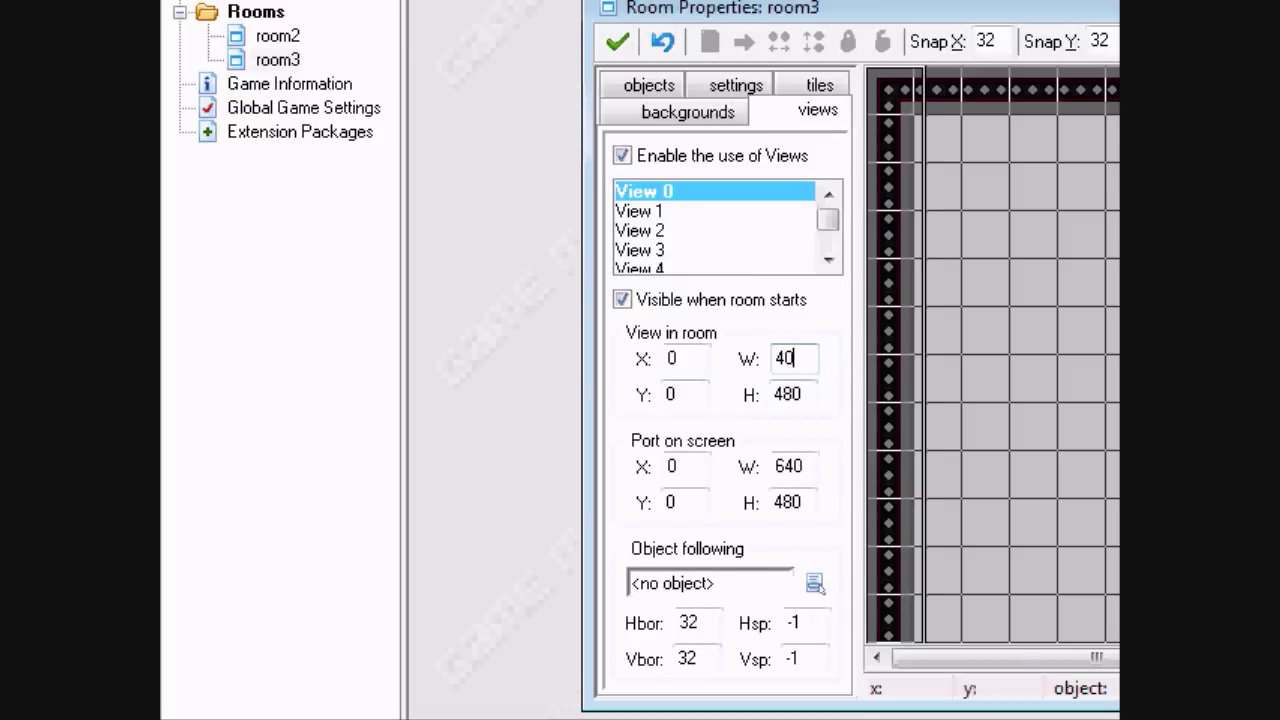
key("Tab")
type("400")
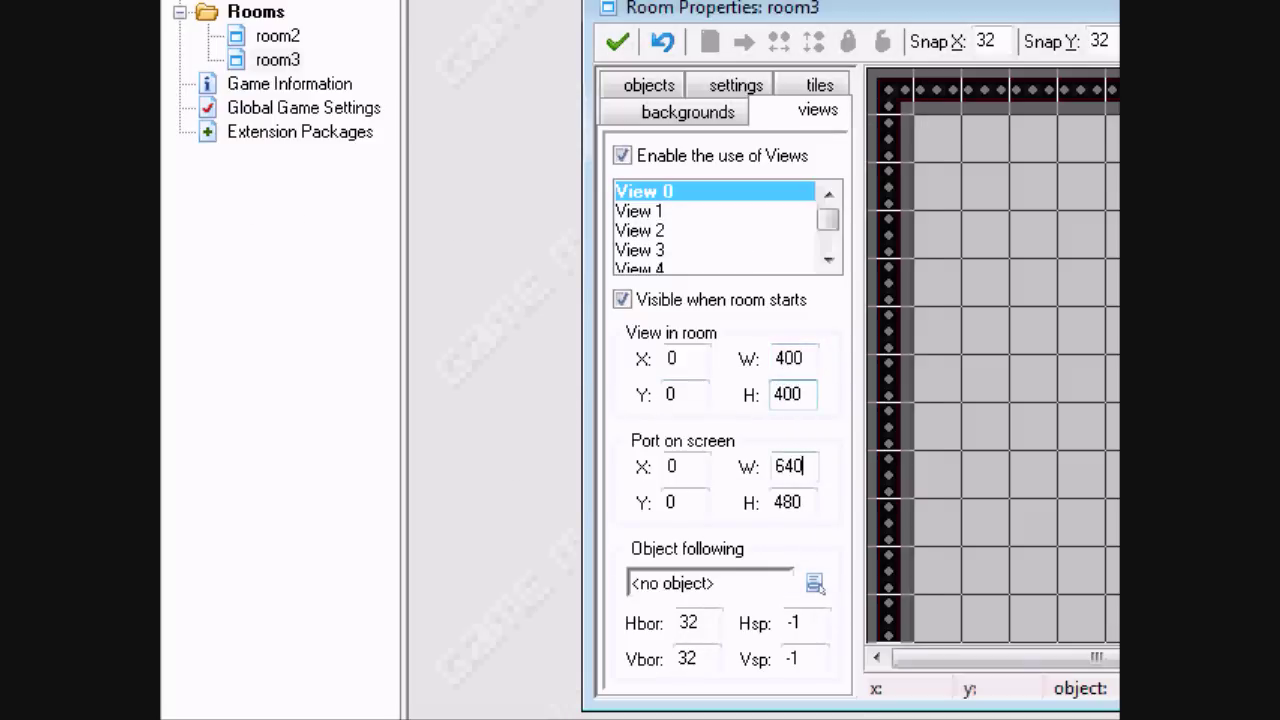
type("640")
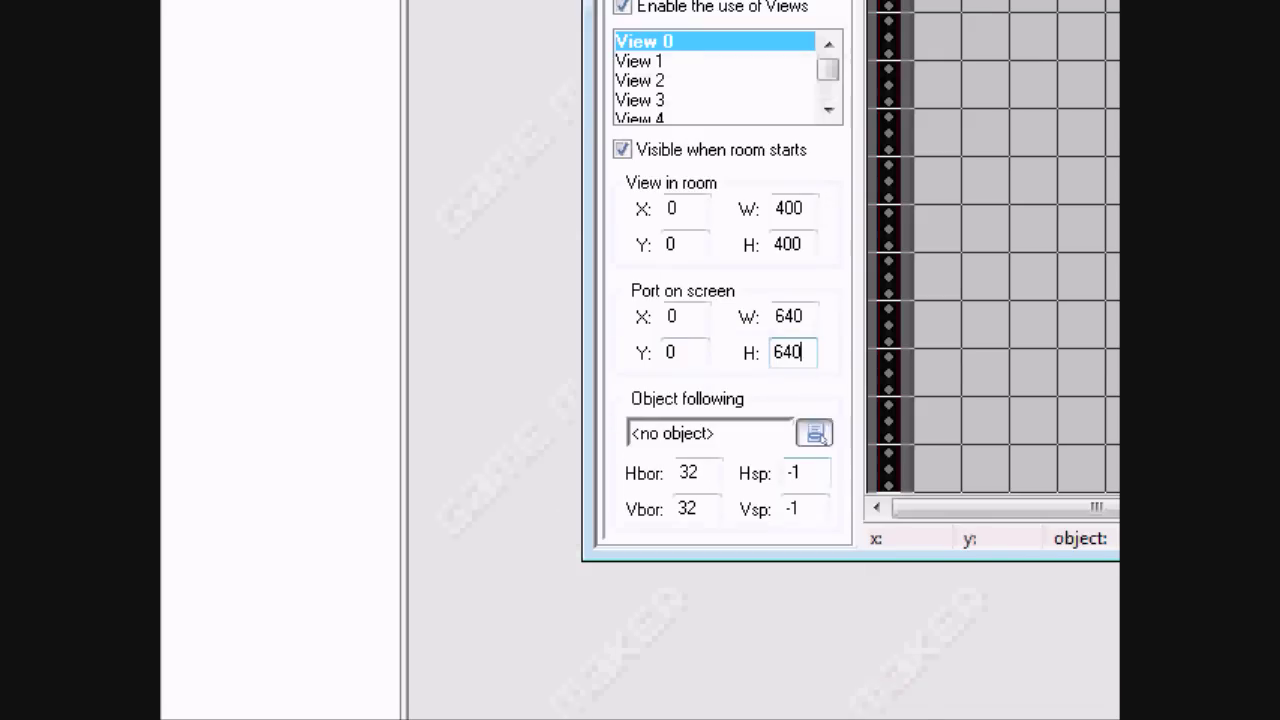
Make room3's View 0 follow obj_human, with Hbor and Vbor set to 200.
left_click(815, 583)
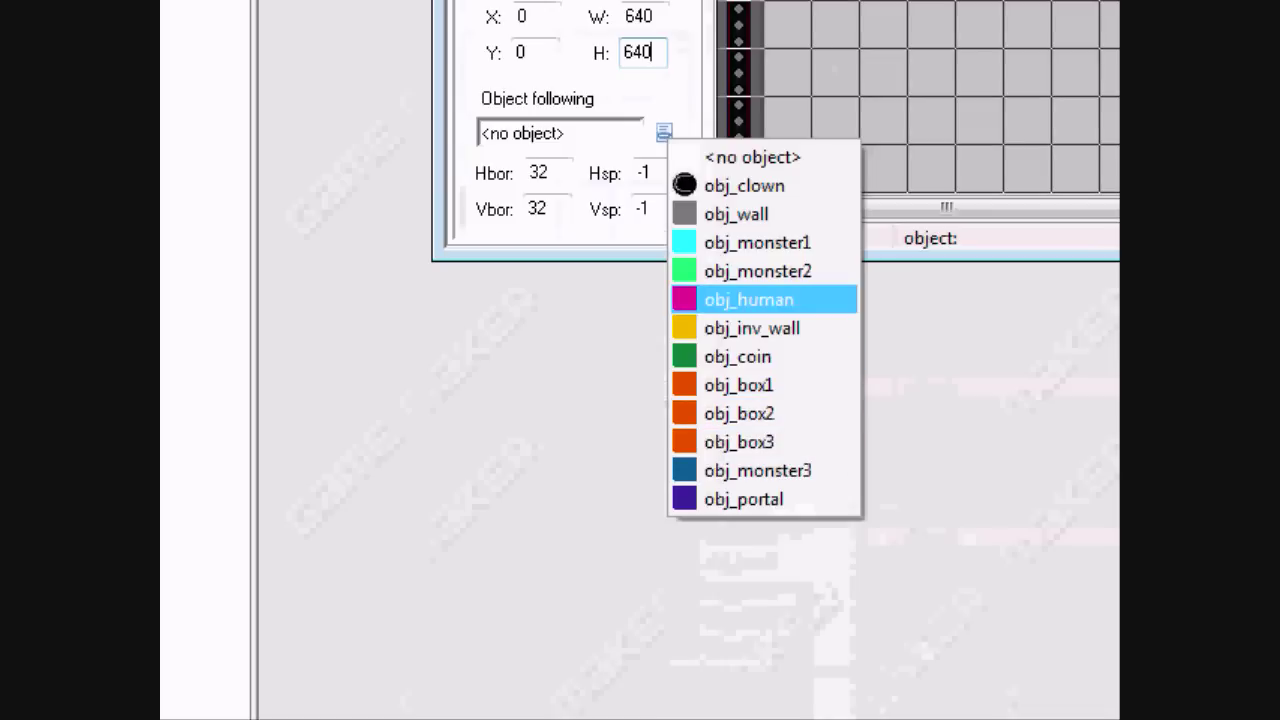
left_click(749, 300)
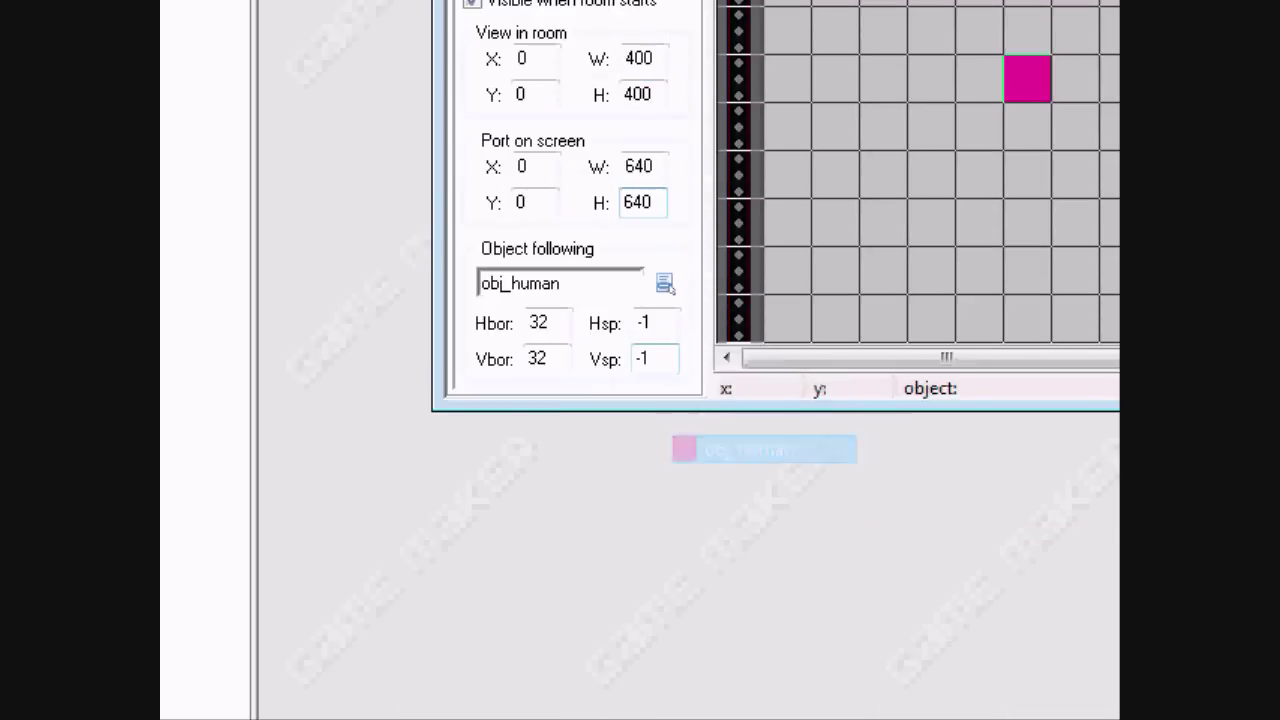
left_click_drag(551, 323, 528, 323)
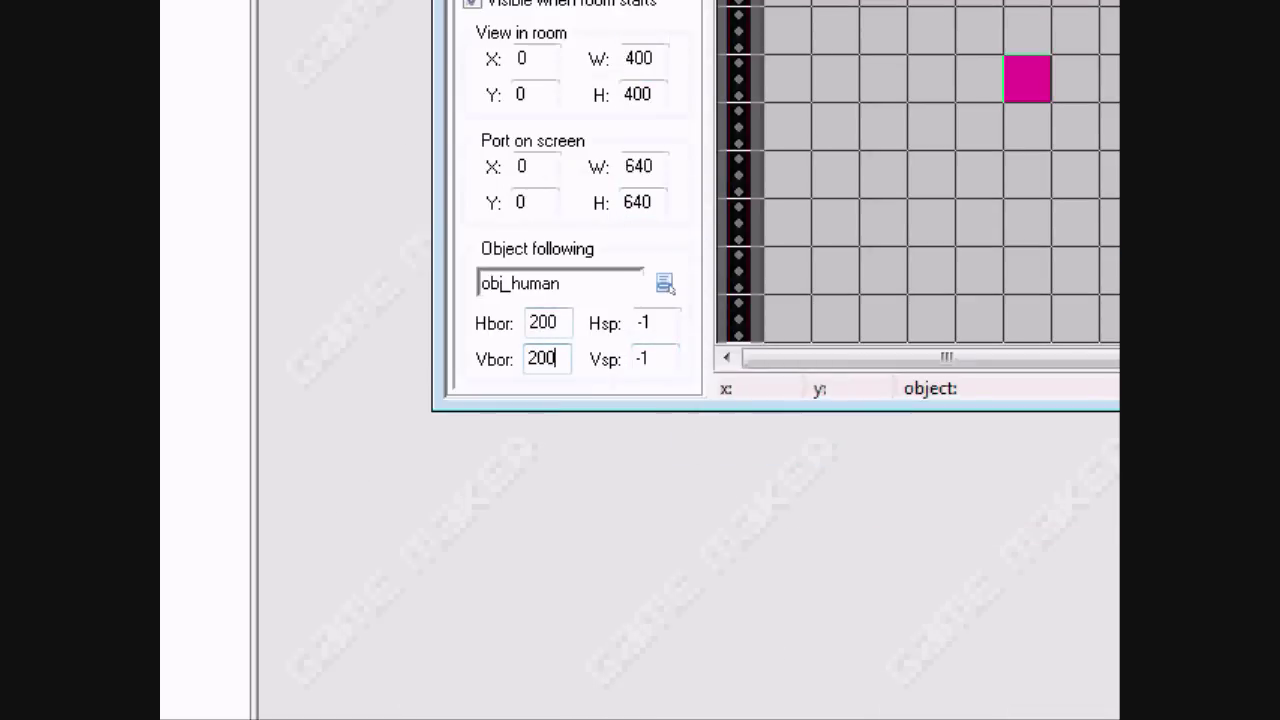